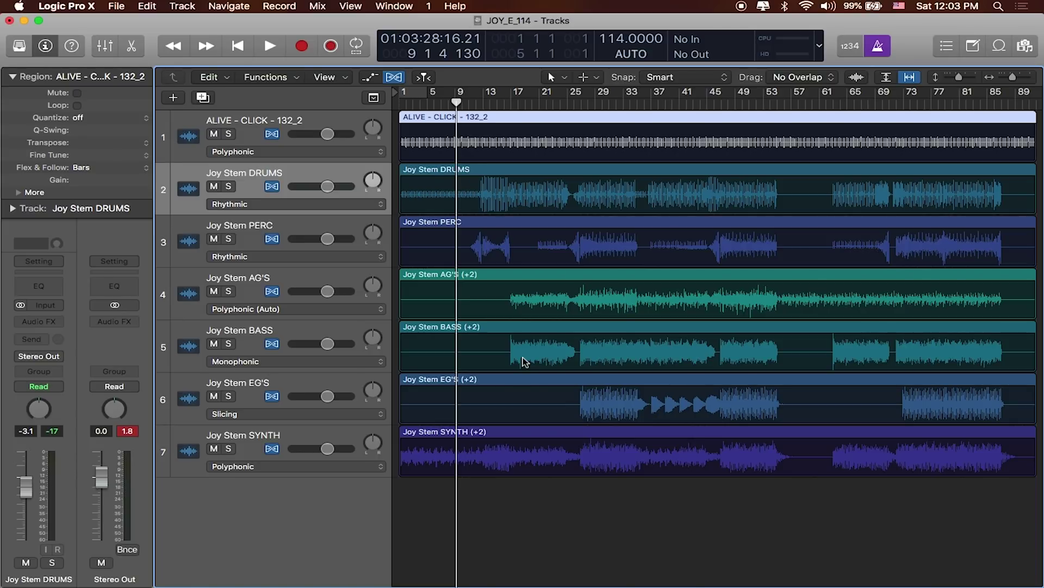
# Return the playhead to the start of the song and turn off Flex view for the tracks
pyautogui.press('Return')
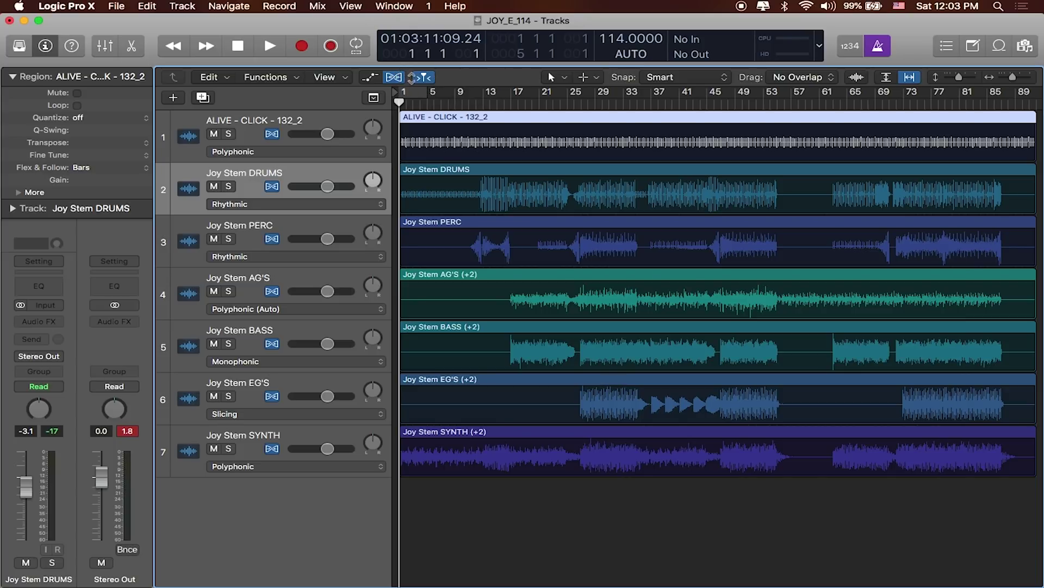
pyautogui.click(394, 77)
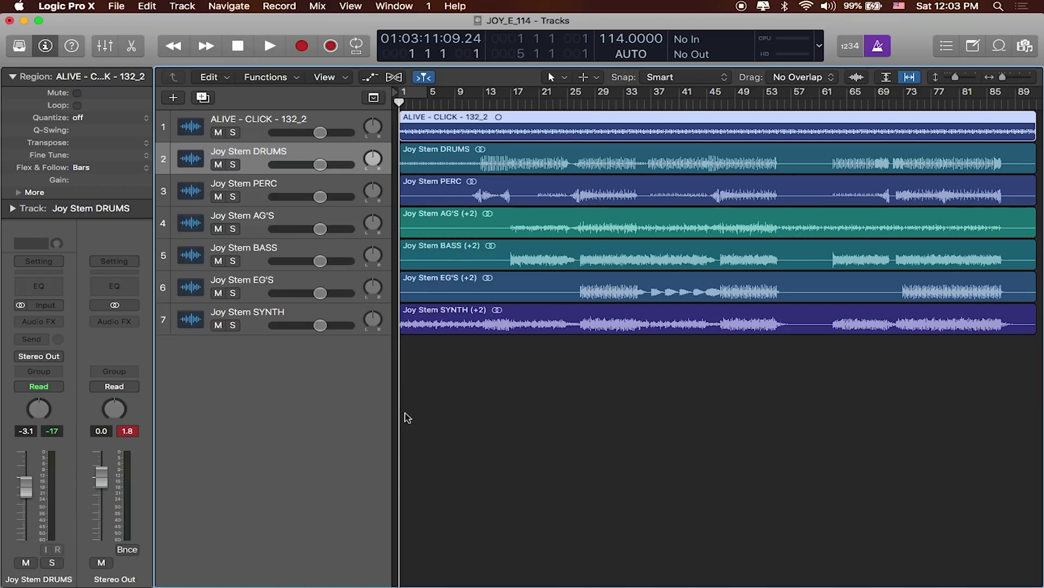
# Show the global tracks and add the Arrangement and Marker tracks alongside Tempo
pyautogui.click(374, 98)
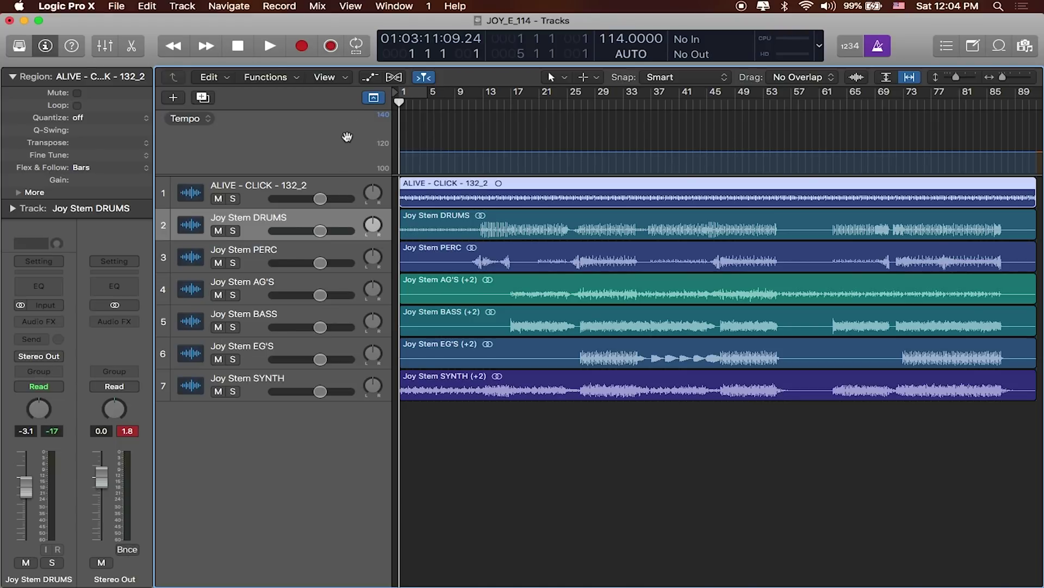
pyautogui.rightClick(347, 137)
pyautogui.click(416, 223)
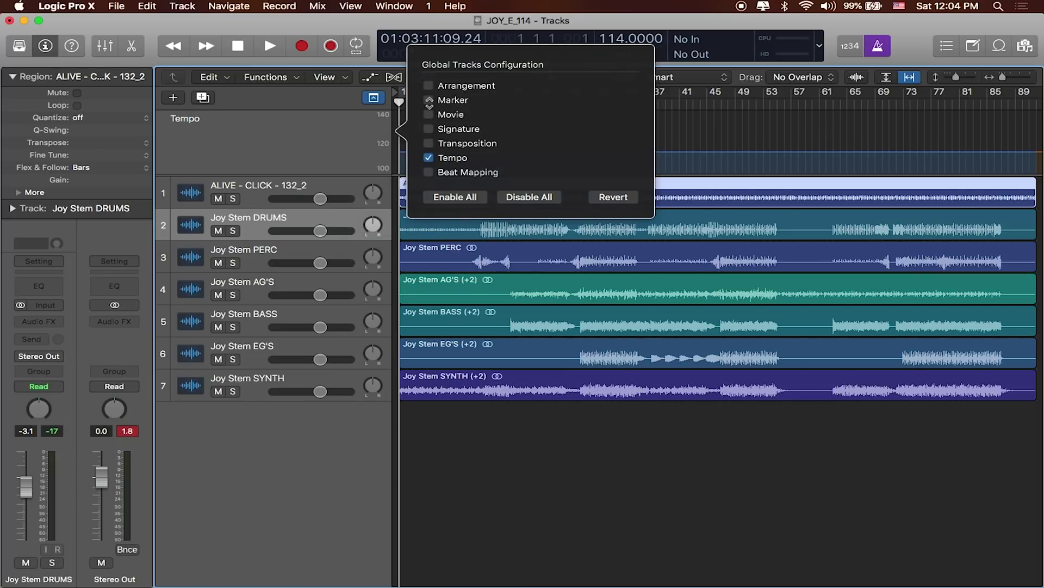
pyautogui.click(429, 101)
pyautogui.click(429, 101)
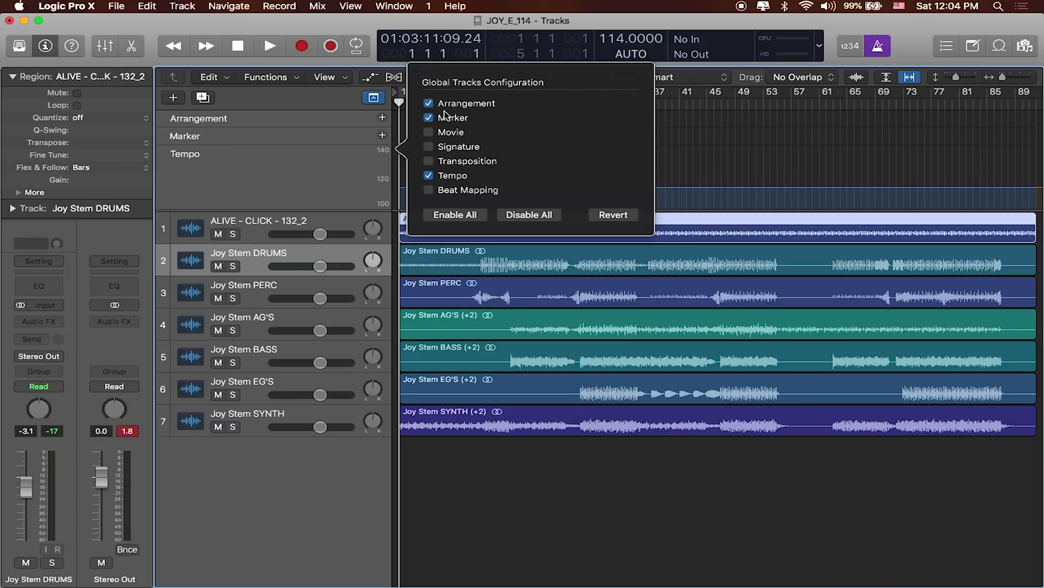
pyautogui.click(342, 163)
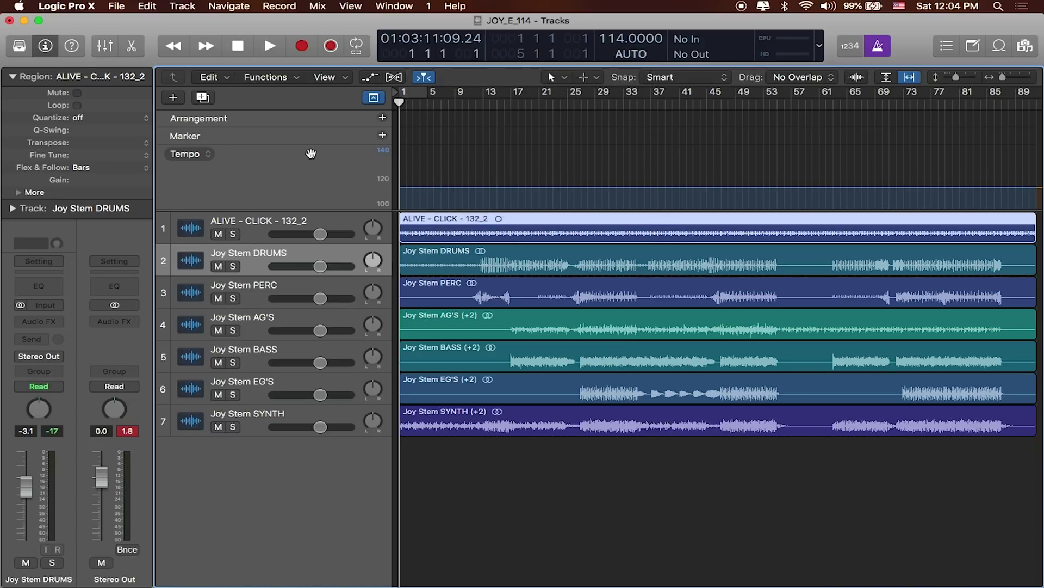
# Create a marker at the start of the song and name it Intro
pyautogui.click(383, 135)
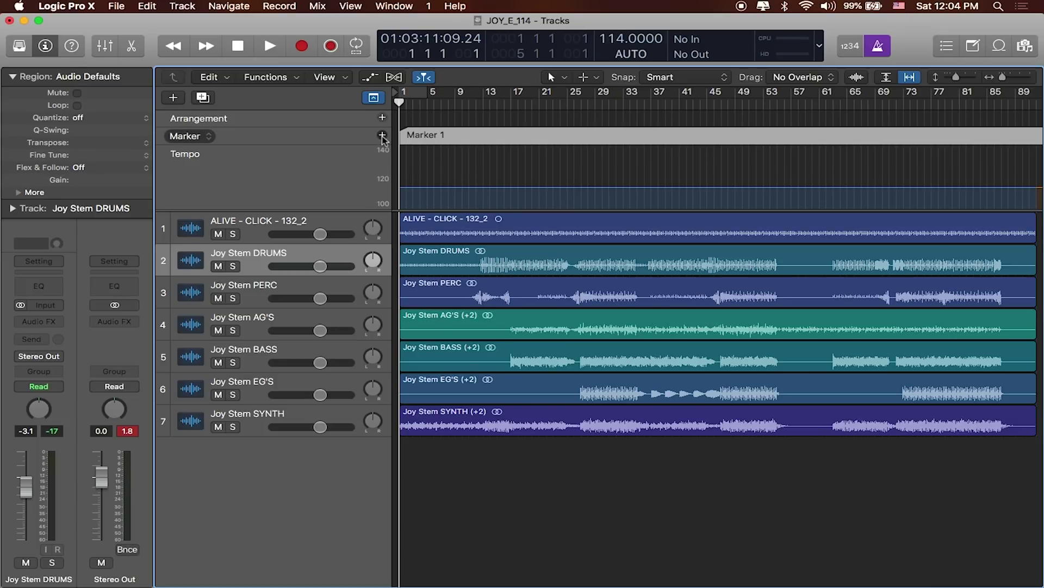
pyautogui.doubleClick(416, 136)
pyautogui.write('Intro')
pyautogui.press('Return')
# Zoom in on the opening bars and move the playhead to the start of bar 5
pyautogui.press('z')
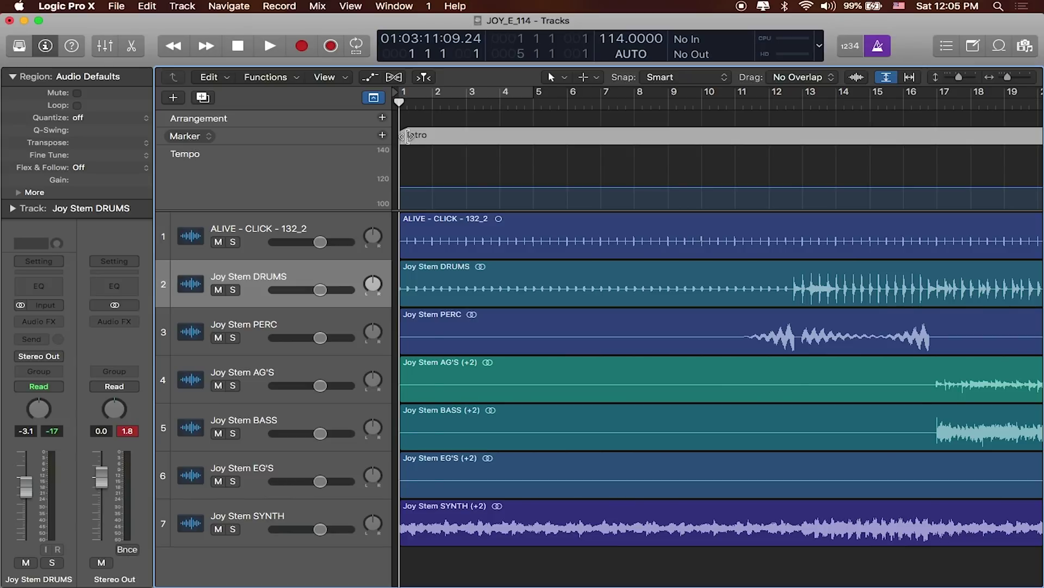
pyautogui.press('.')
pyautogui.press('.')
pyautogui.press(',')
pyautogui.press(',')
pyautogui.press('.')
pyautogui.press(',')
pyautogui.hotkey('shift', '.')
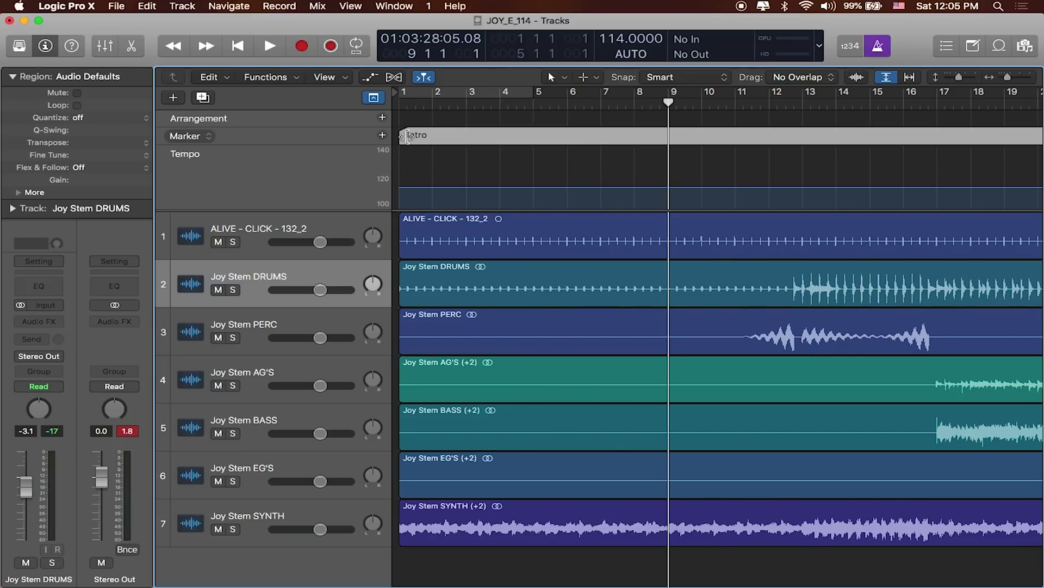
pyautogui.press(',')
pyautogui.press(',')
pyautogui.press(',')
pyautogui.press(',')
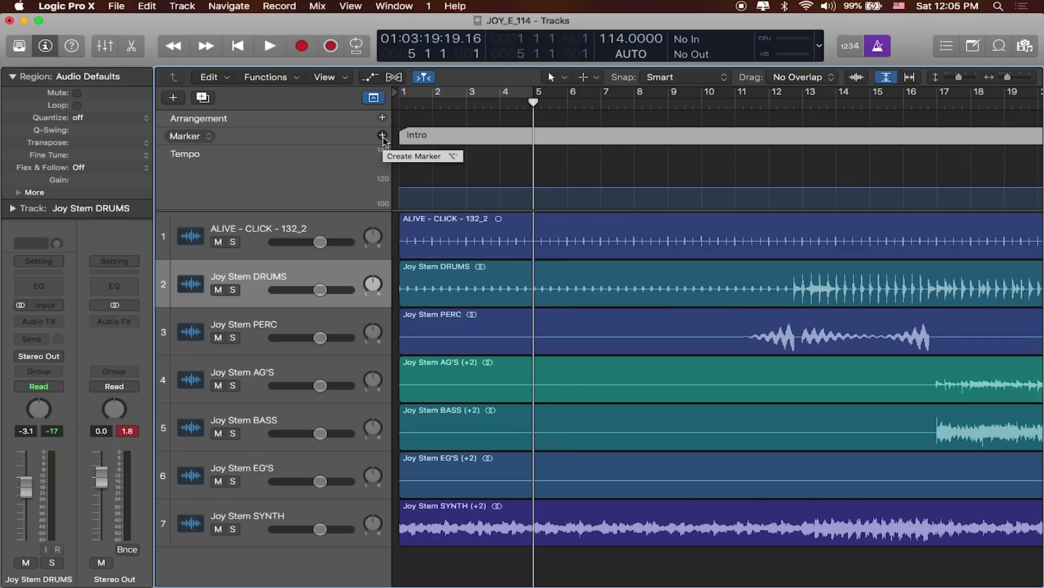
# Create a marker at bar 5 and name it Verse
pyautogui.click(382, 136)
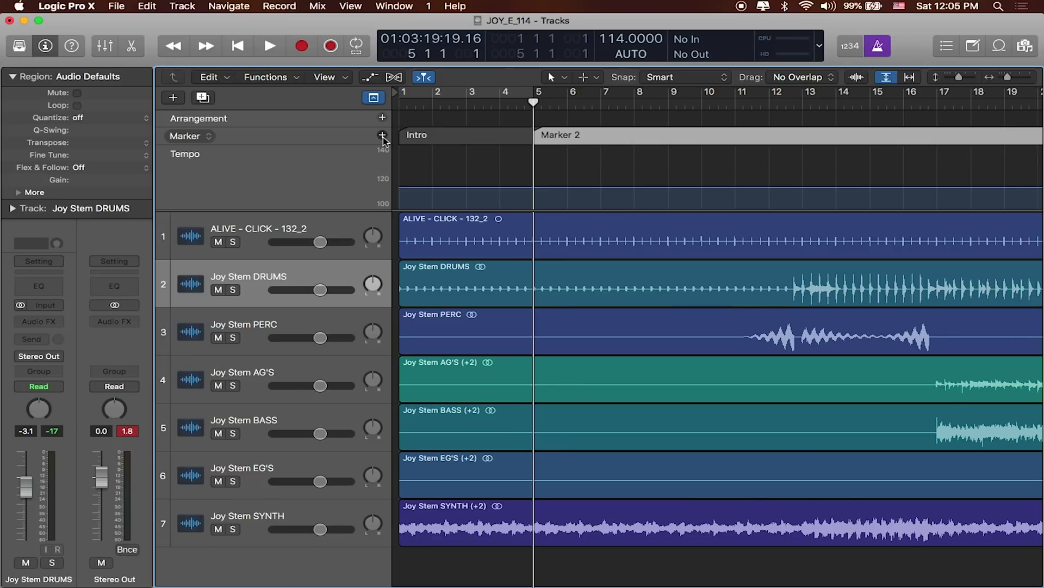
pyautogui.doubleClick(559, 135)
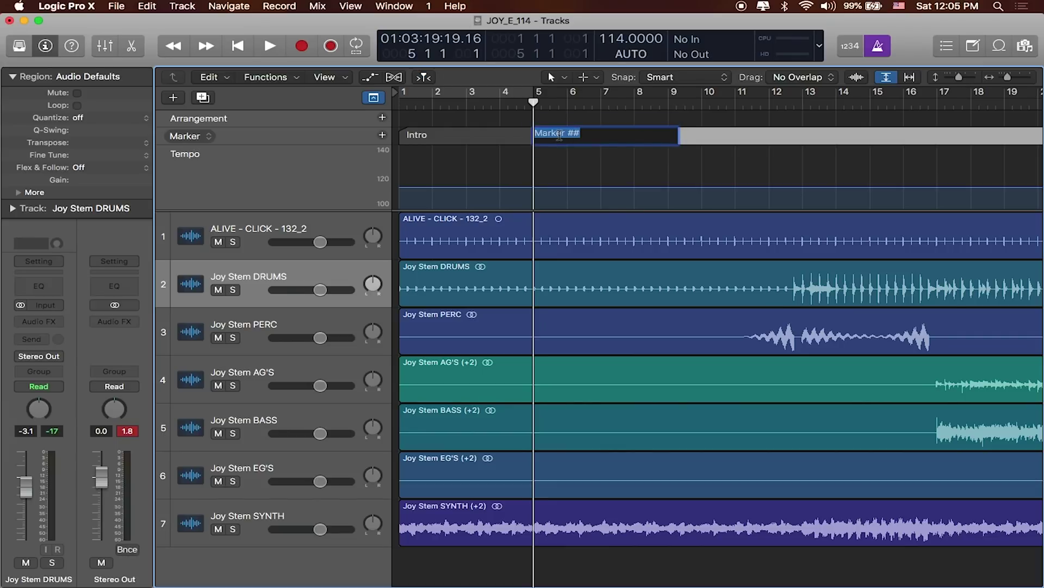
pyautogui.write('Verse')
pyautogui.press('Return')
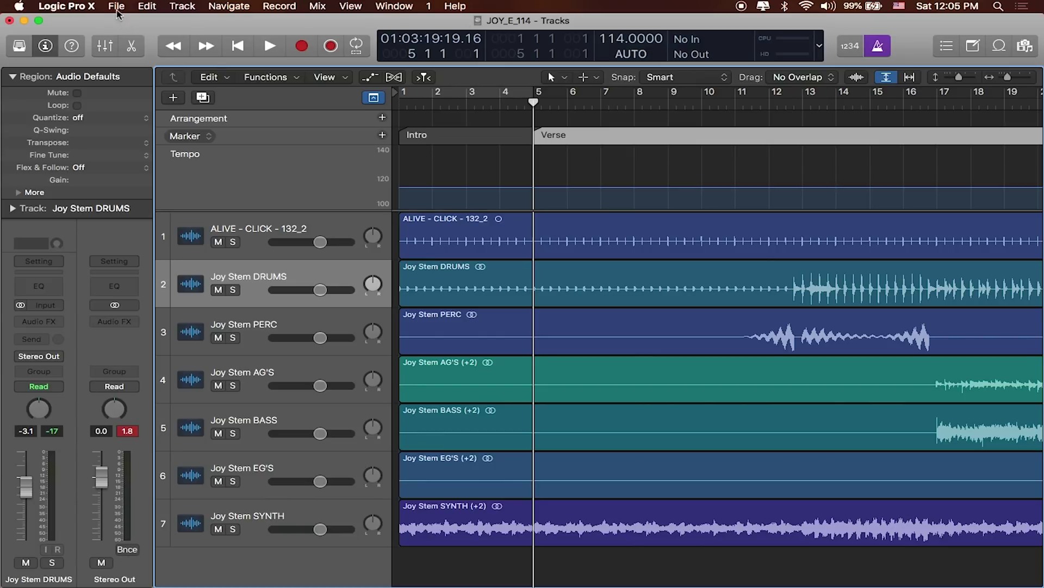
# Open the key command editor and search the commands for "marker"
pyautogui.click(86, 9)
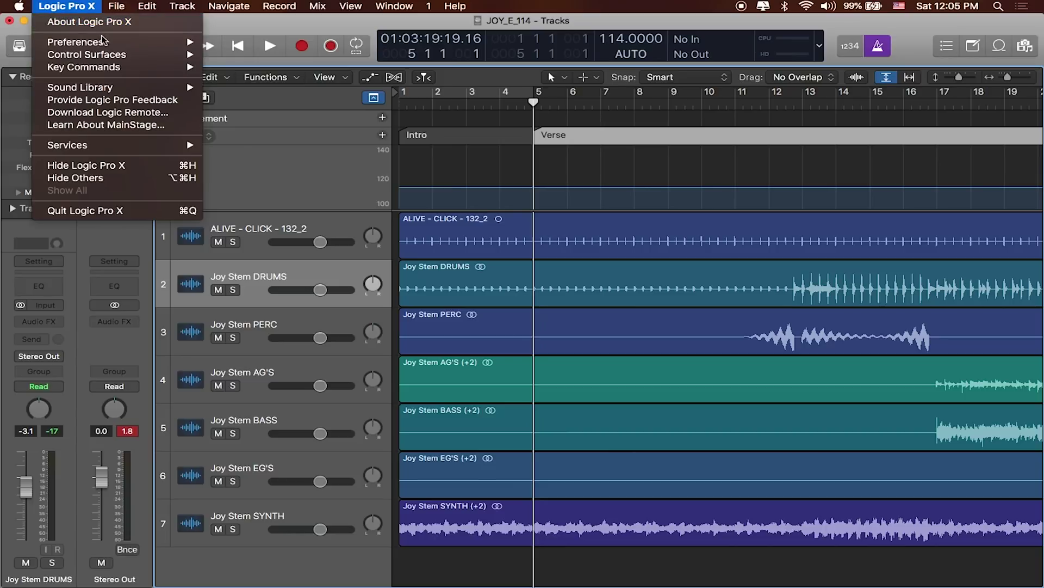
pyautogui.moveTo(114, 69)
pyautogui.moveTo(226, 71)
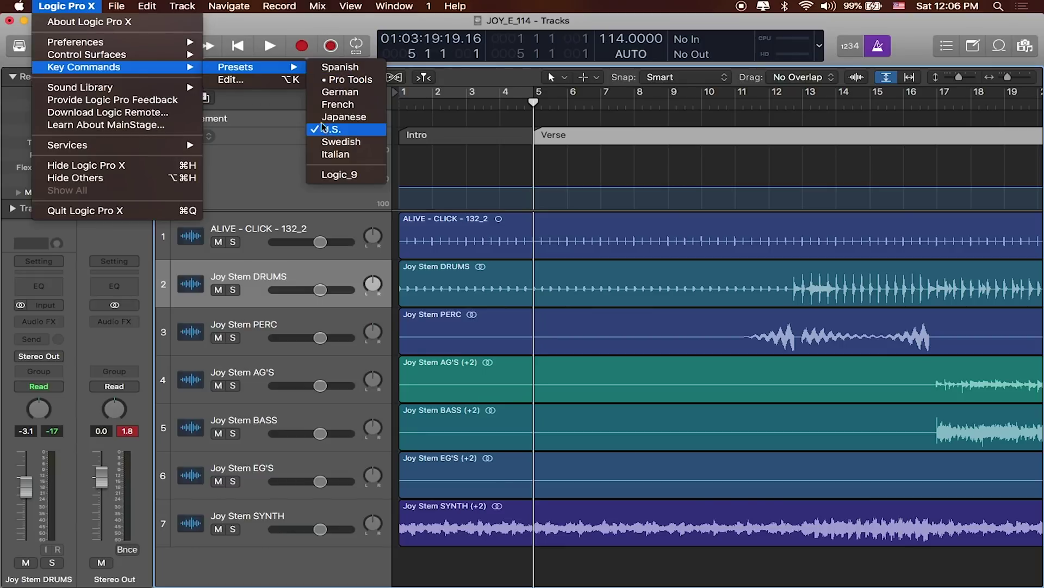
pyautogui.click(267, 81)
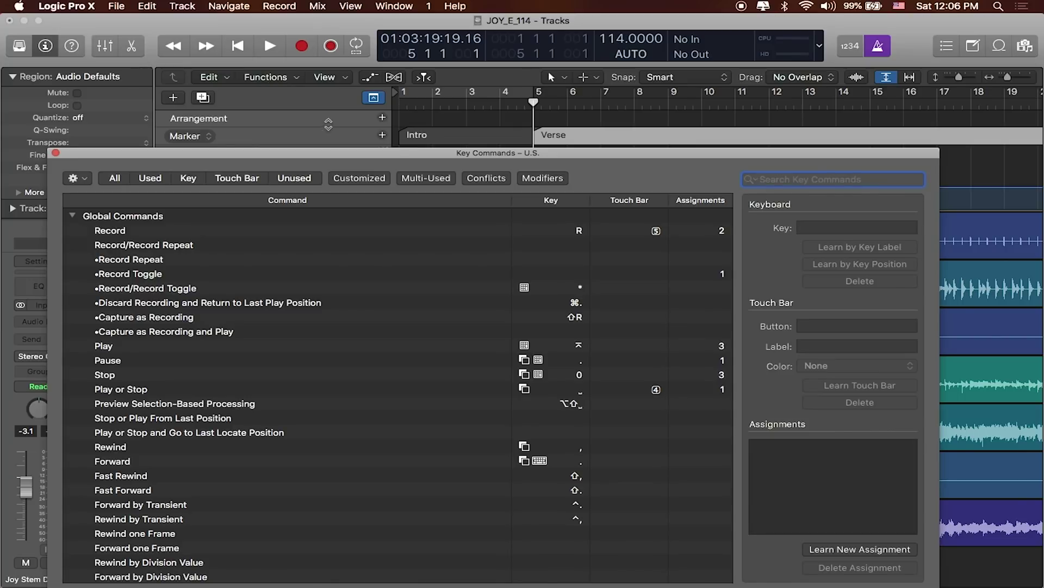
pyautogui.doubleClick(408, 154)
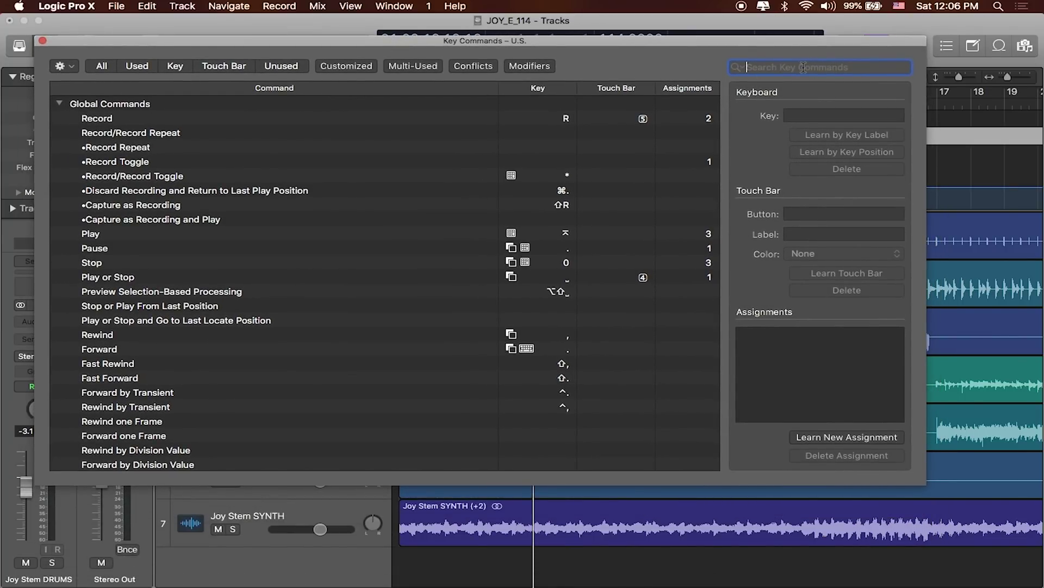
pyautogui.write('marker')
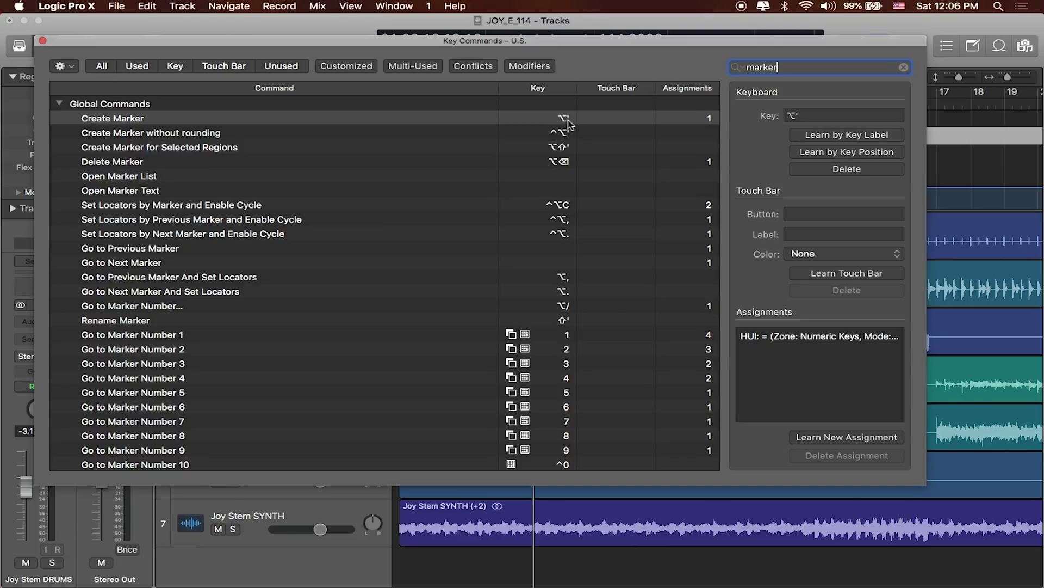
# Examine the Create Marker command's key assignment and its Learn by Key Label option, and close the Key Commands window
pyautogui.click(819, 116)
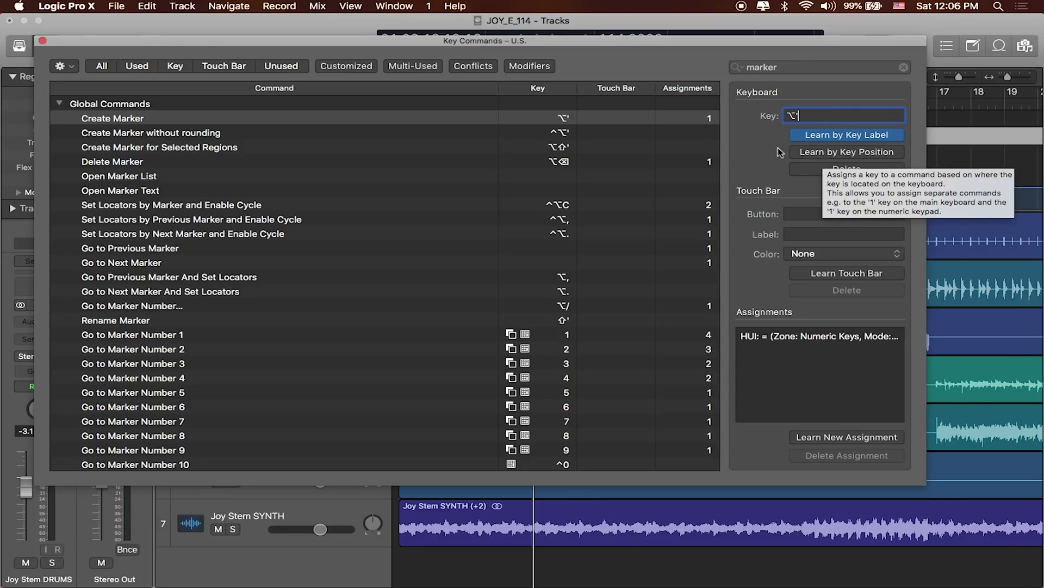
pyautogui.click(815, 134)
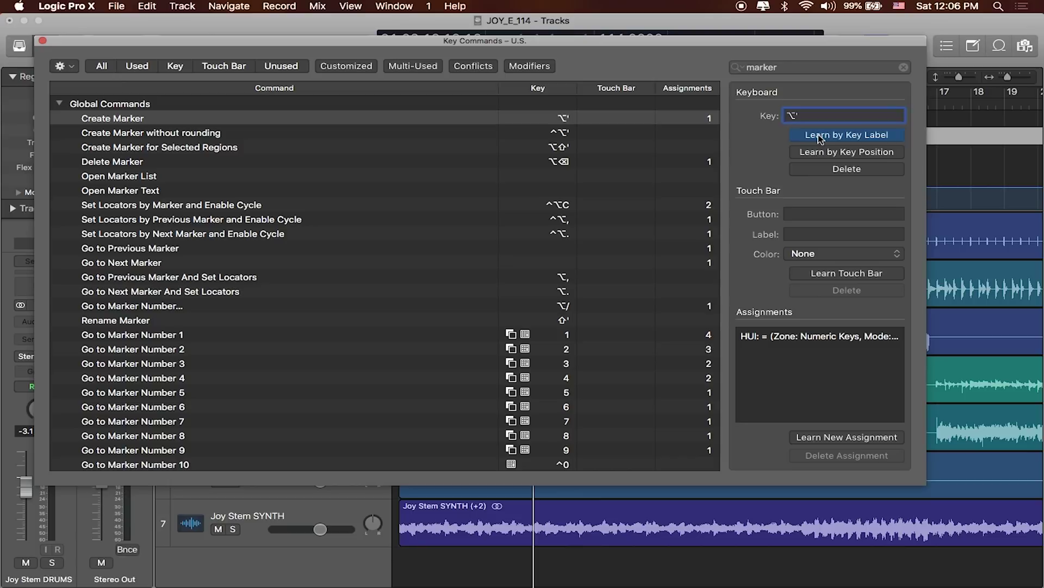
pyautogui.click(805, 133)
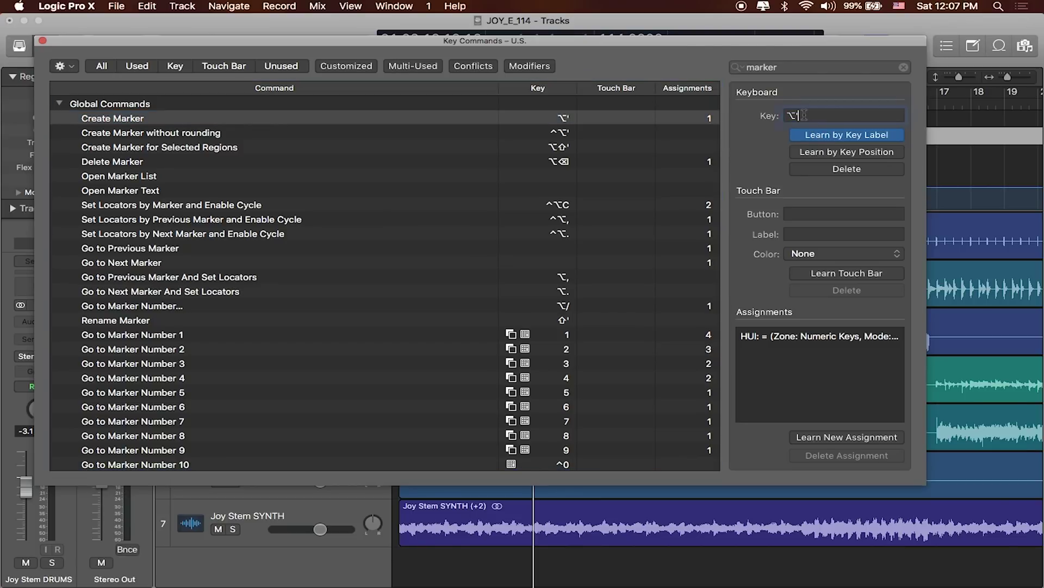
pyautogui.click(817, 137)
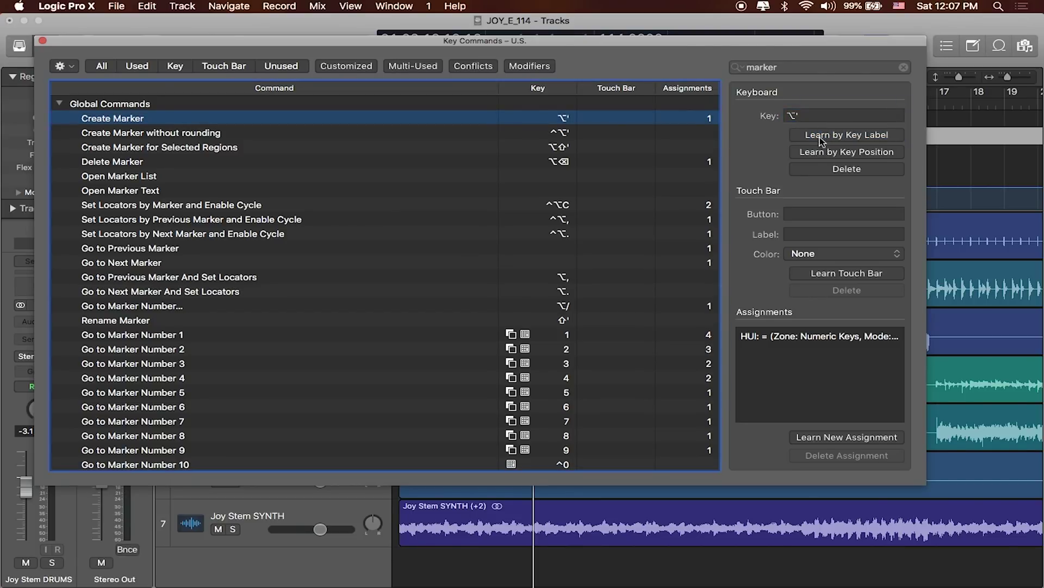
pyautogui.click(820, 138)
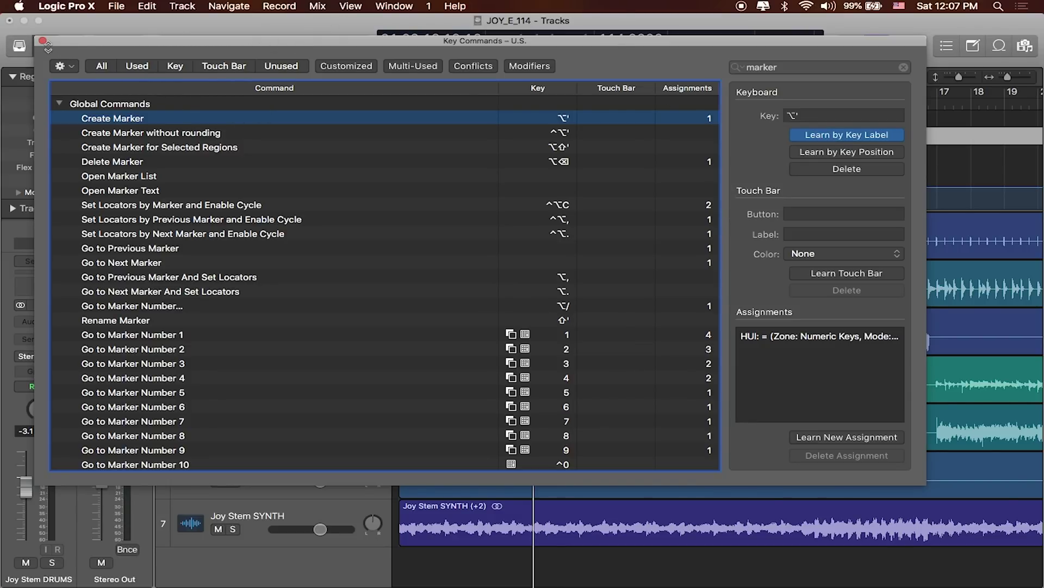
pyautogui.click(43, 41)
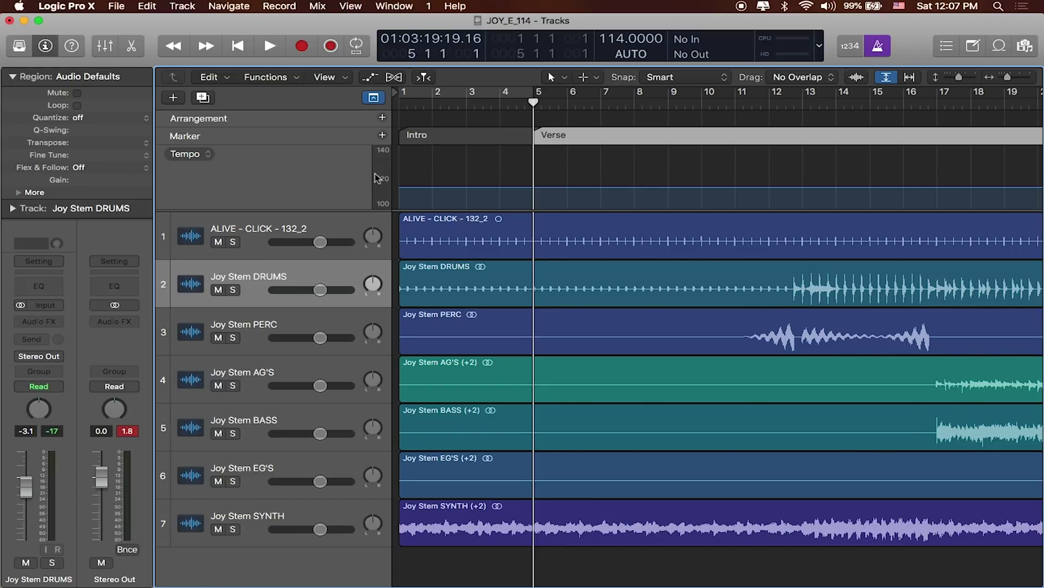
# Play through the song to find the chorus and place the playhead at the start of bar 27
pyautogui.press('space')
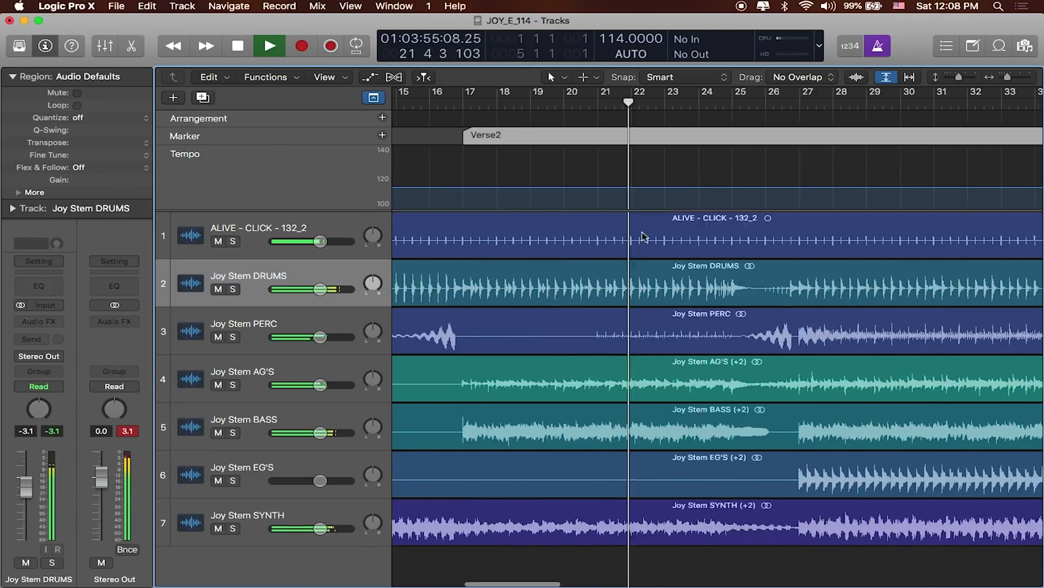
pyautogui.press('space')
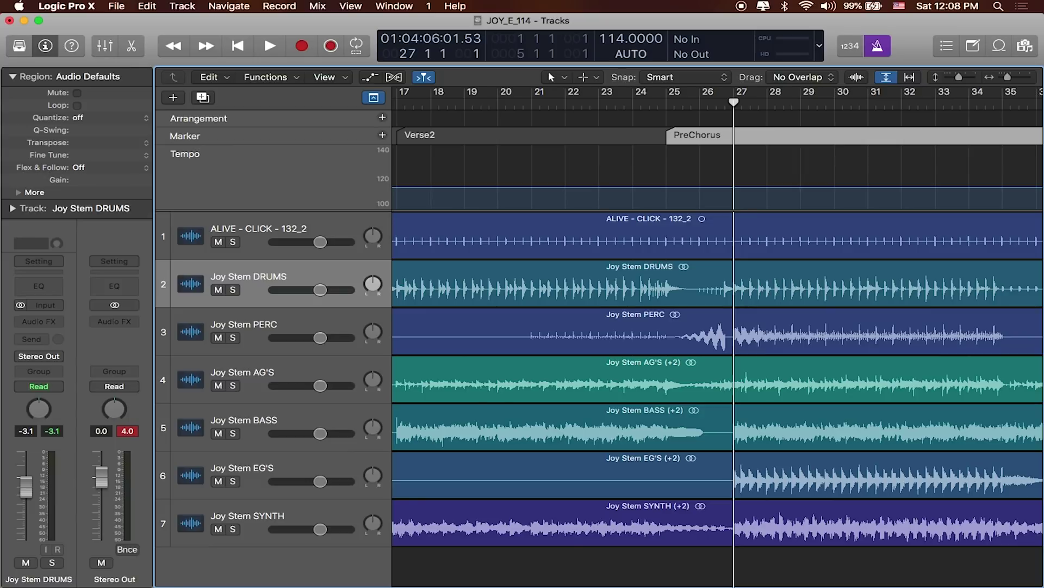
pyautogui.press(',')
pyautogui.press('.')
pyautogui.press(',')
pyautogui.press('.')
pyautogui.press(',')
pyautogui.press('.')
pyautogui.press(',')
pyautogui.press('.')
pyautogui.press(',')
pyautogui.press('.')
pyautogui.press(',')
pyautogui.press('.')
# Create a marker at bar 27 and name it Chorus
pyautogui.hotkey('alt', "'")
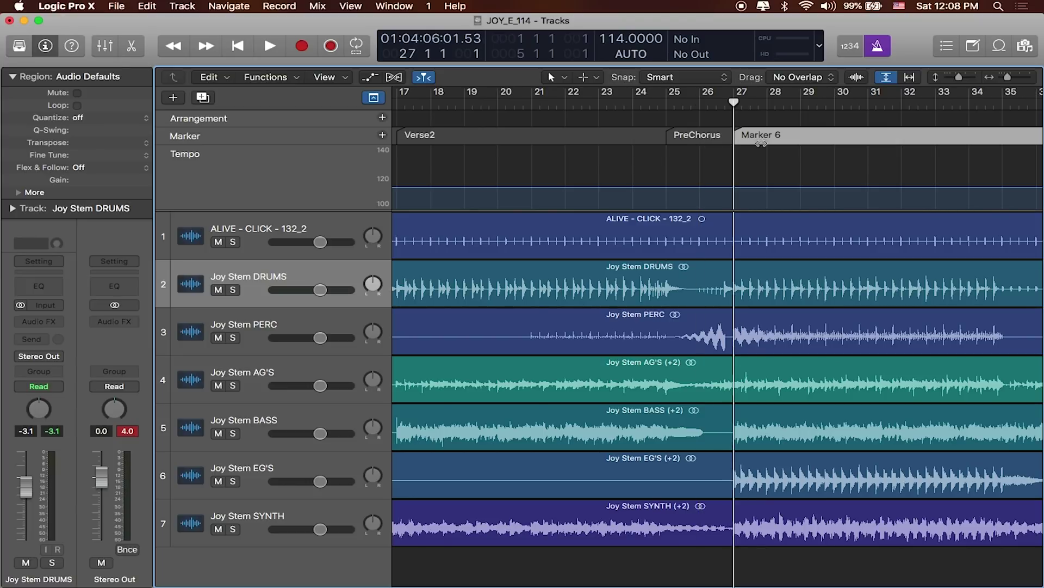
pyautogui.doubleClick(770, 140)
pyautogui.write('CHorus')
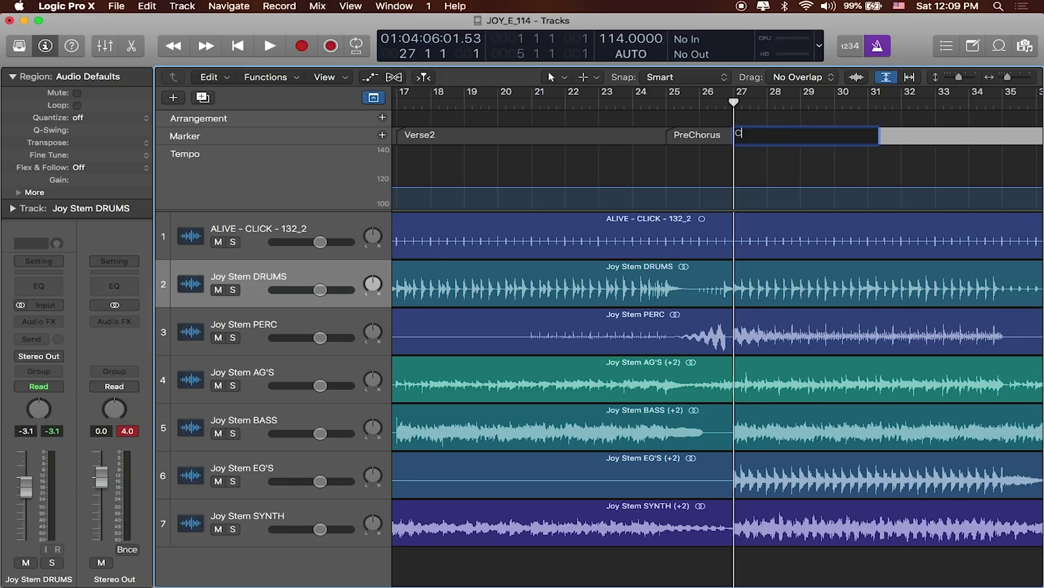
pyautogui.press('BackSpace')
pyautogui.press('BackSpace')
pyautogui.press('BackSpace')
pyautogui.press('BackSpace')
pyautogui.press('BackSpace')
pyautogui.press('BackSpace')
pyautogui.write('Chorus')
pyautogui.press('Return')
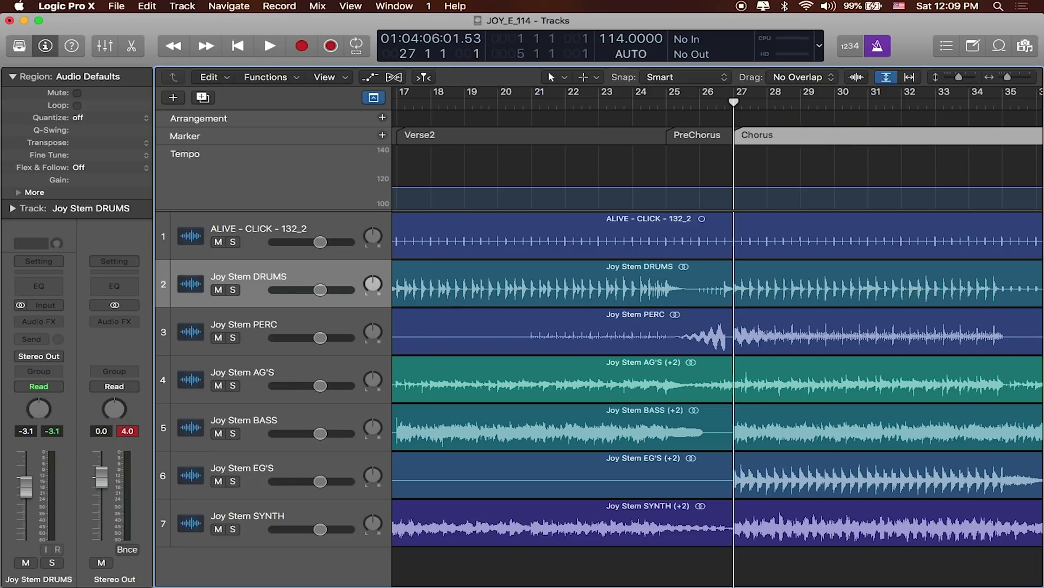
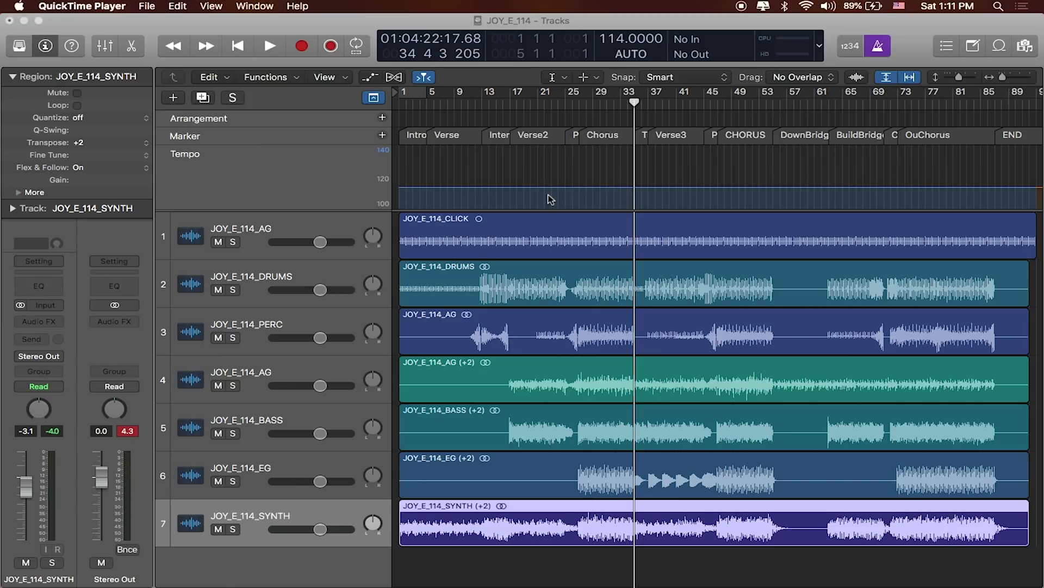
# Open the All Files browser and go from the bookmarked CUEPACK folder through WAV to the ENGLISH folder
pyautogui.click(1025, 48)
pyautogui.click(1025, 48)
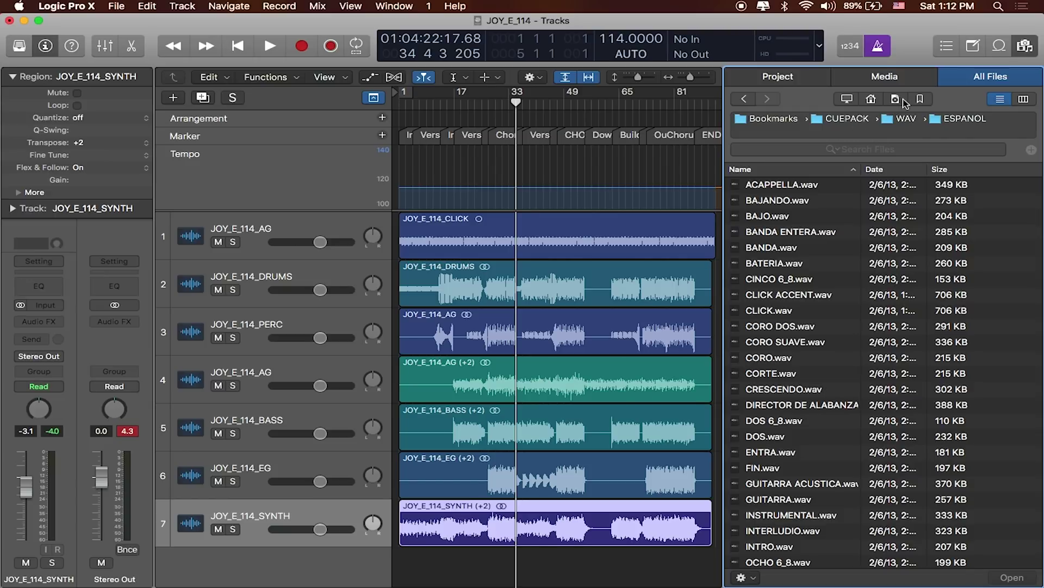
pyautogui.click(920, 100)
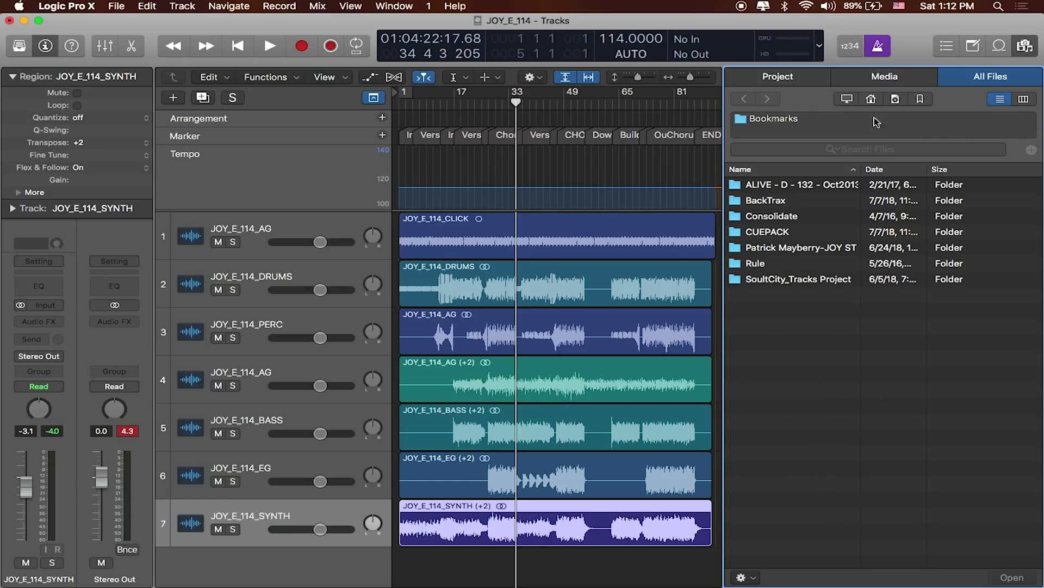
pyautogui.click(783, 229)
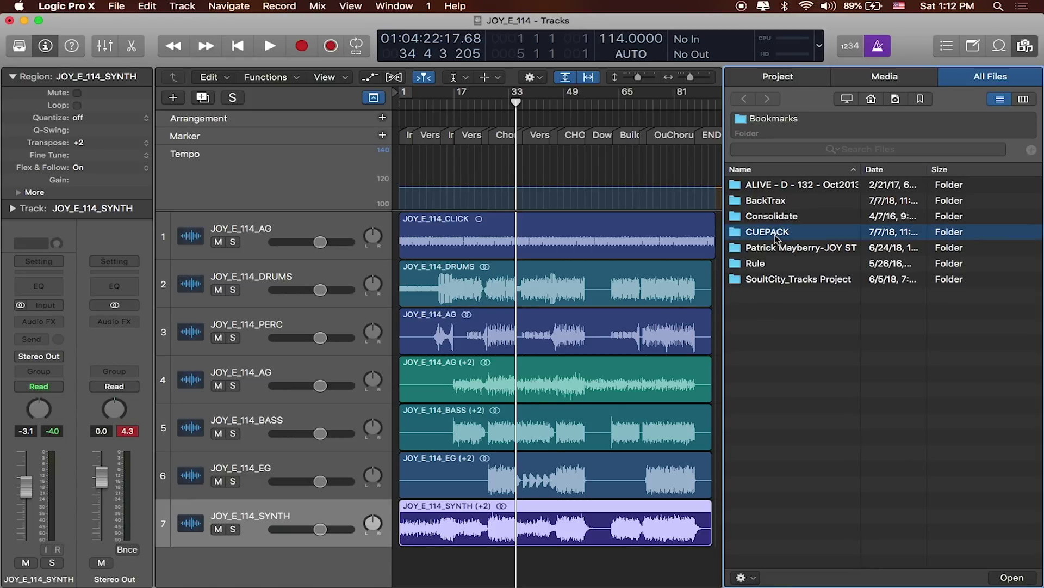
pyautogui.doubleClick(775, 238)
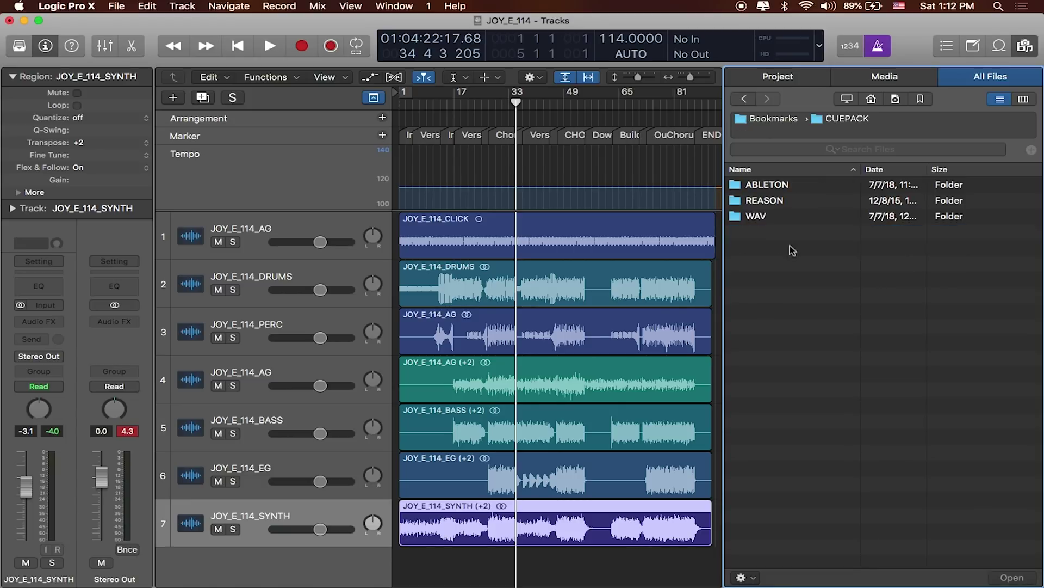
pyautogui.doubleClick(756, 218)
pyautogui.doubleClick(776, 186)
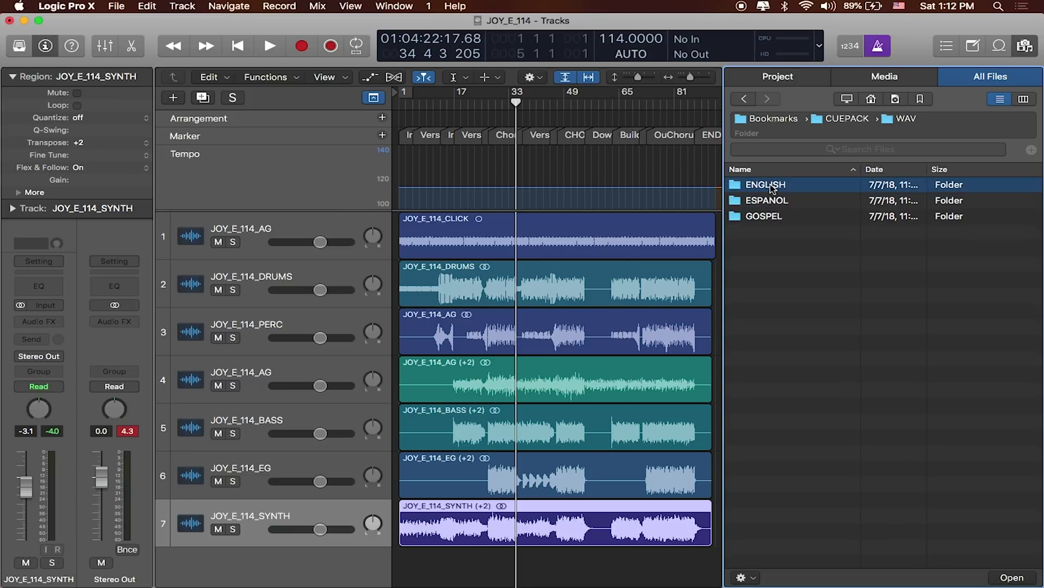
# Hide the file browser and play the opening of the song from bar 1
pyautogui.click(720, 209)
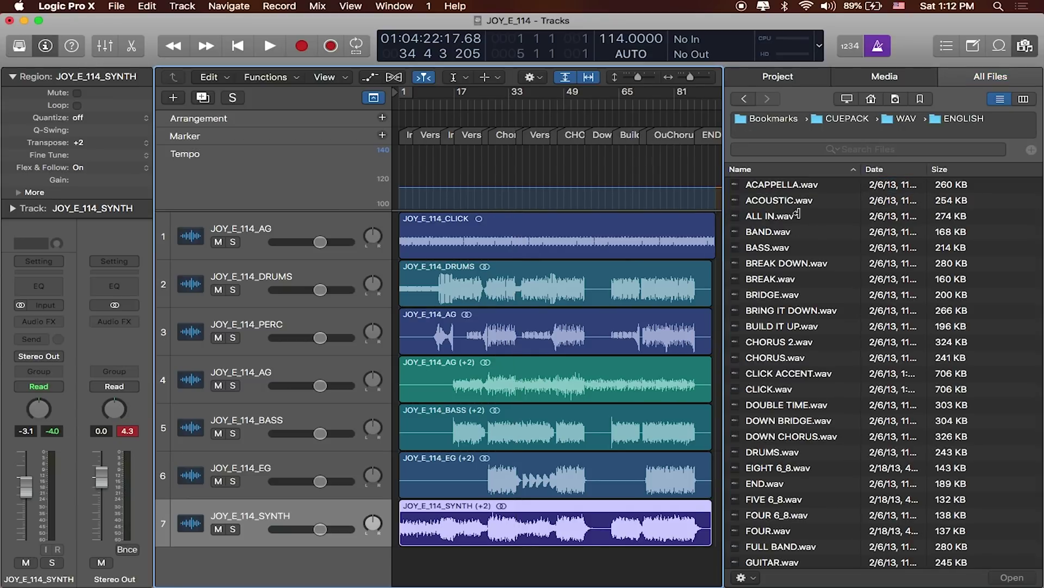
pyautogui.click(1025, 47)
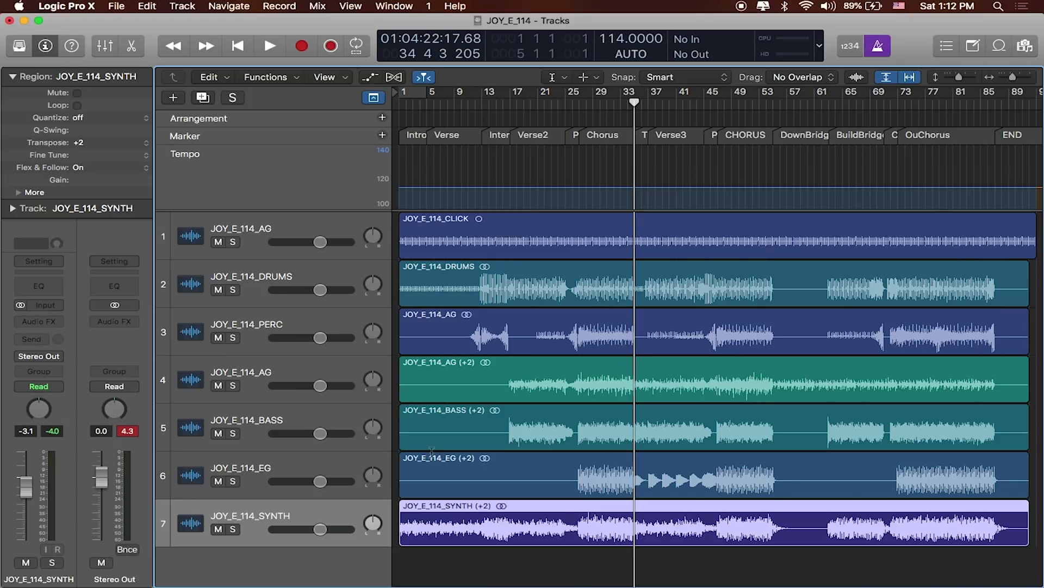
pyautogui.press('Return')
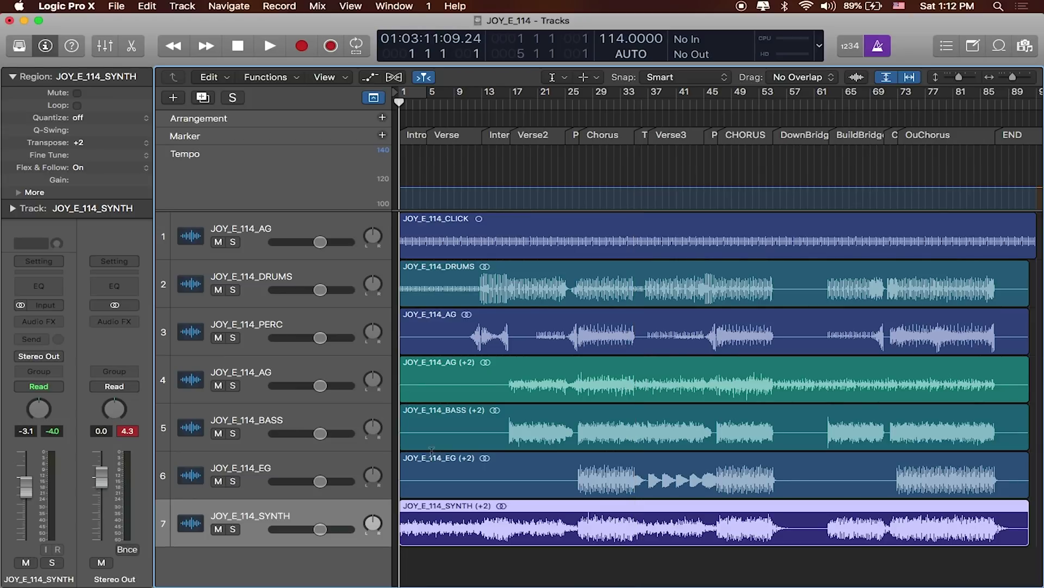
pyautogui.press('space')
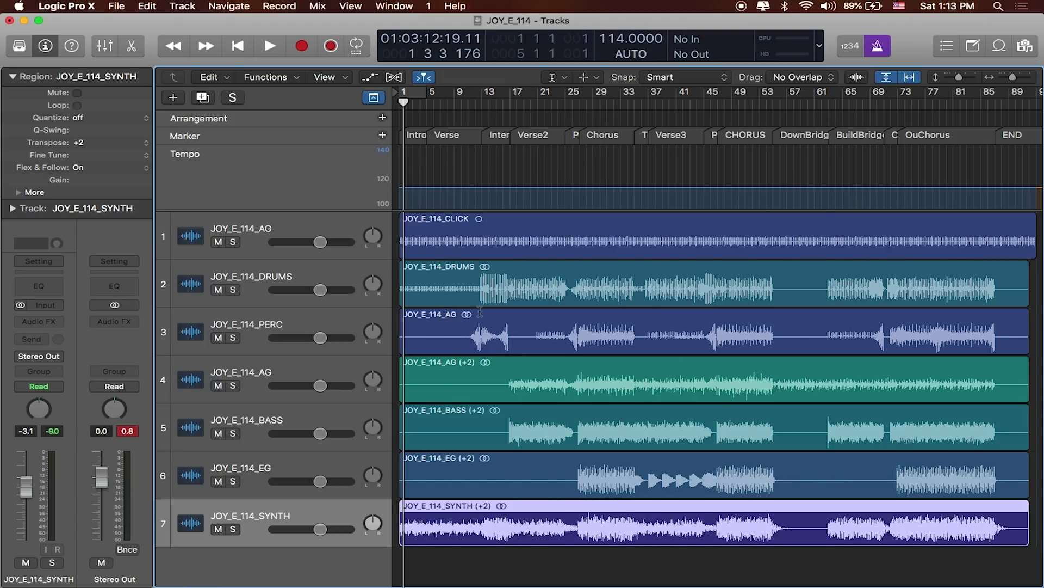
# Zoom in on the song's first bars and select the six stem regions below the click with the Pointer tool
pyautogui.press('t')
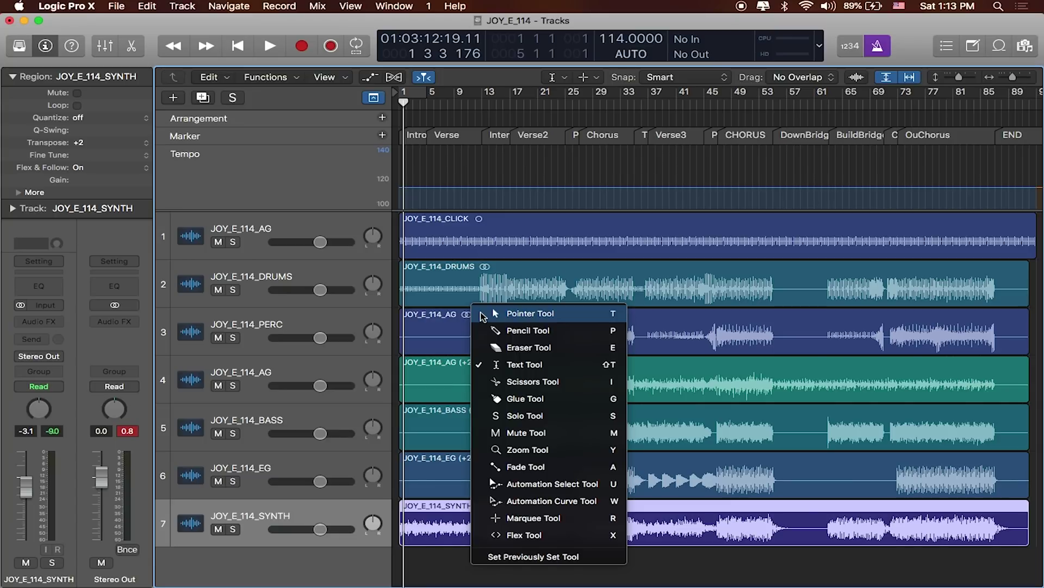
pyautogui.click(542, 450)
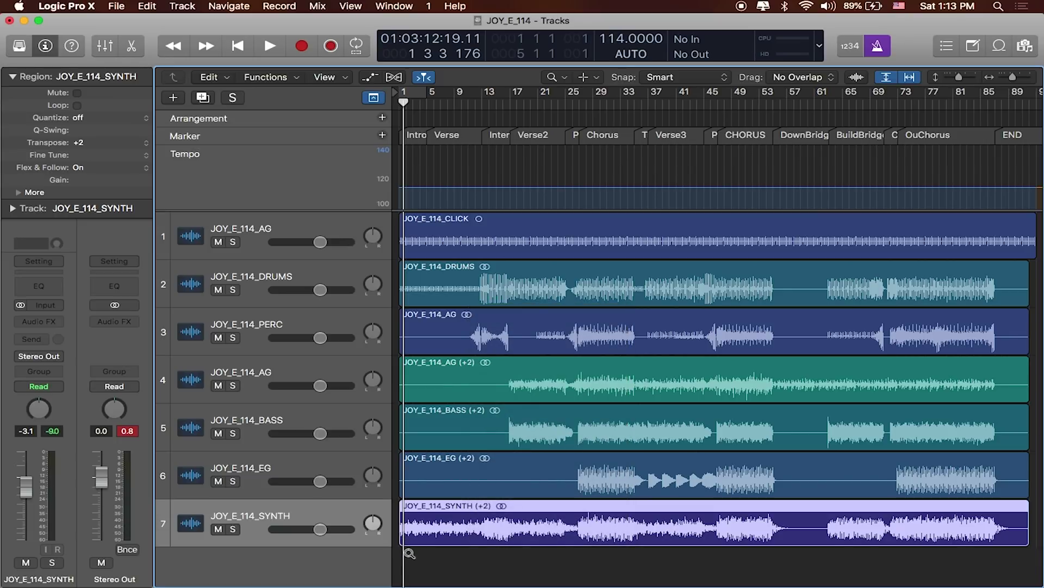
pyautogui.moveTo(405, 556); pyautogui.dragTo(423, 211)
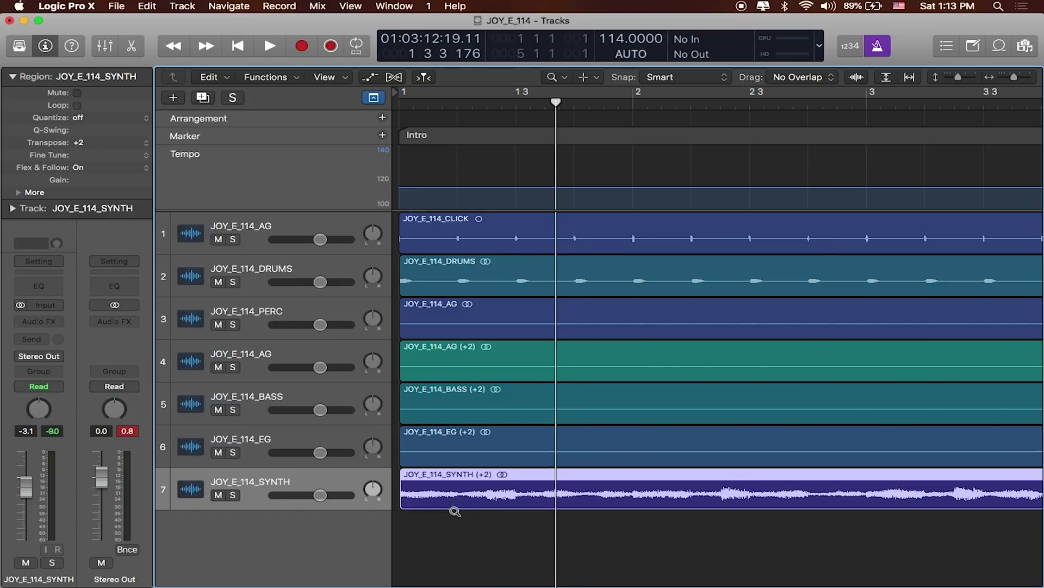
pyautogui.press('t')
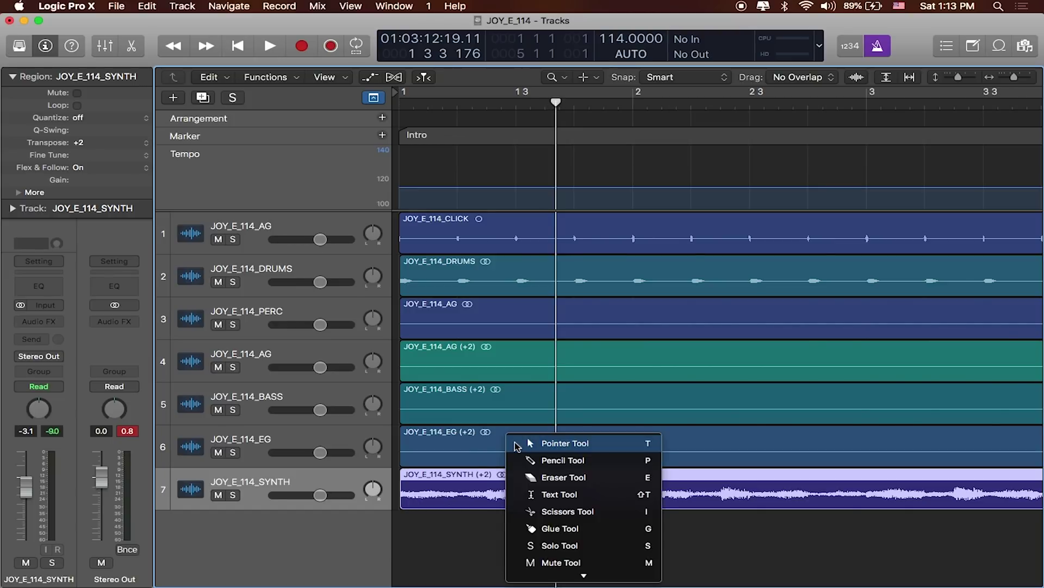
pyautogui.click(516, 446)
pyautogui.moveTo(543, 542); pyautogui.dragTo(548, 286)
# Set the playhead at bar 2 and move the six selected stem regions there with Move to Playhead Position
pyautogui.moveTo(418, 276); pyautogui.dragTo(654, 271)
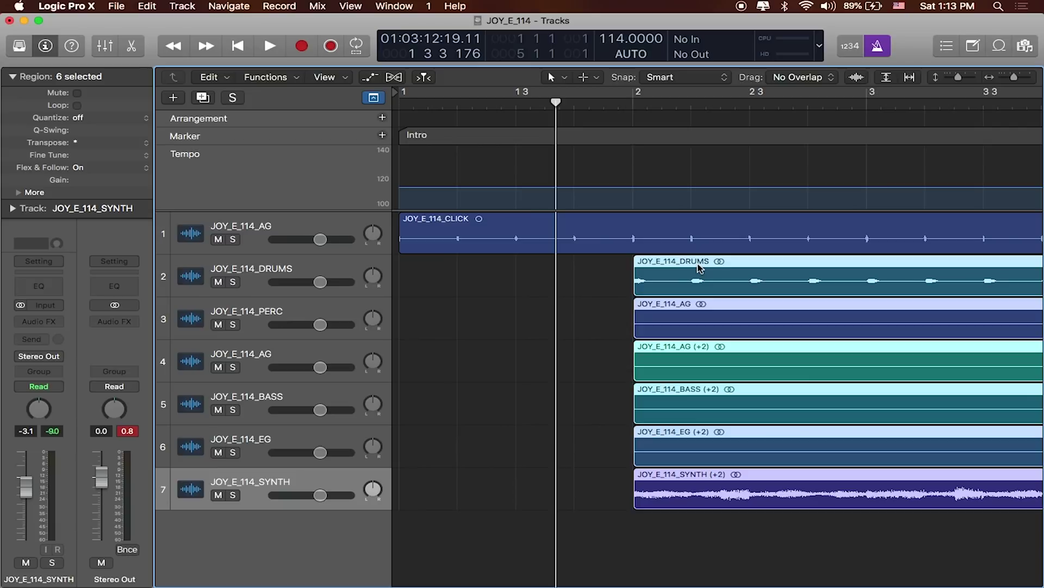
pyautogui.press('super+z')
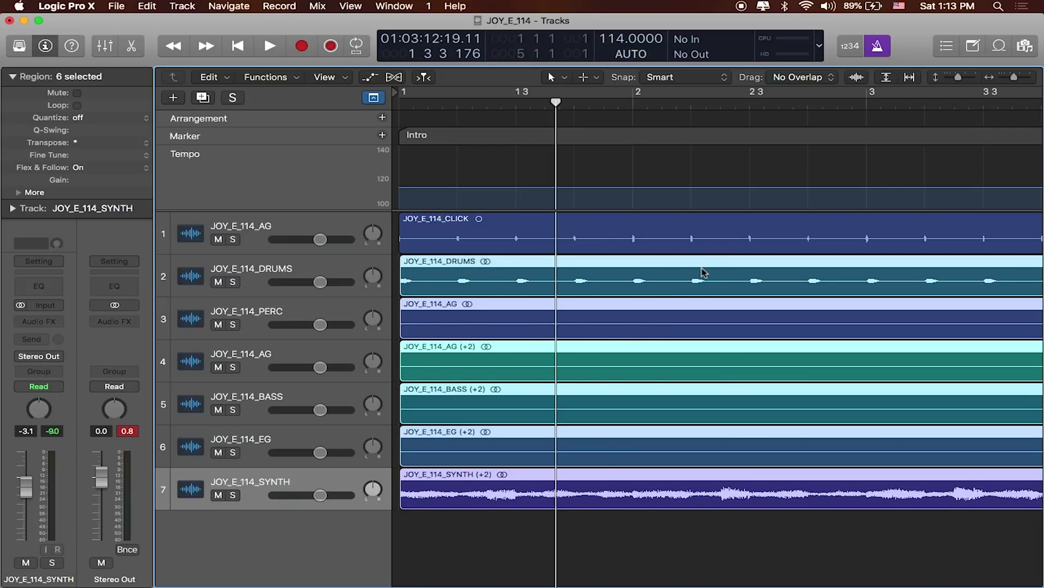
pyautogui.moveTo(556, 103); pyautogui.dragTo(631, 109)
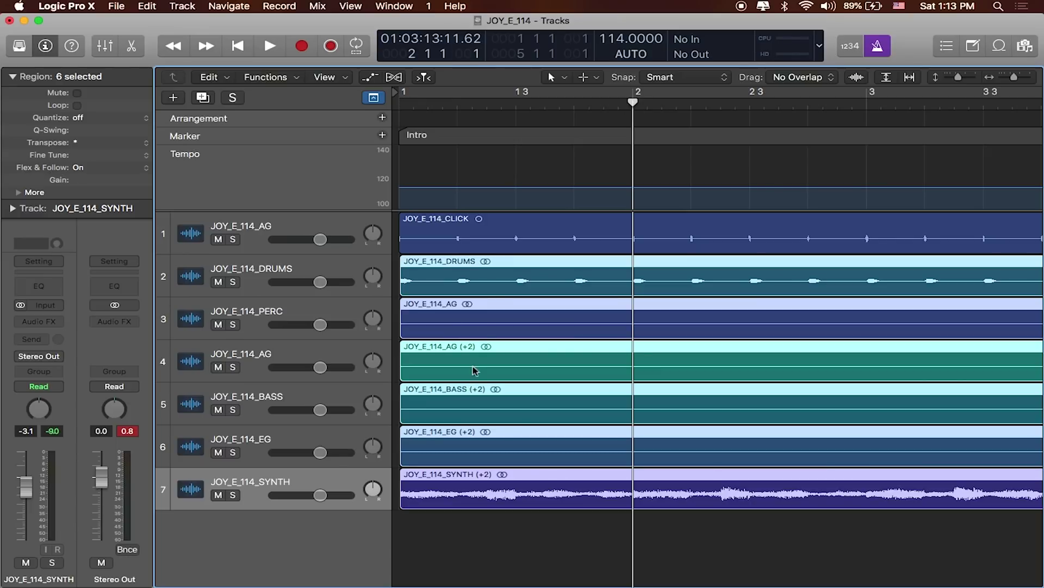
pyautogui.rightClick(491, 290)
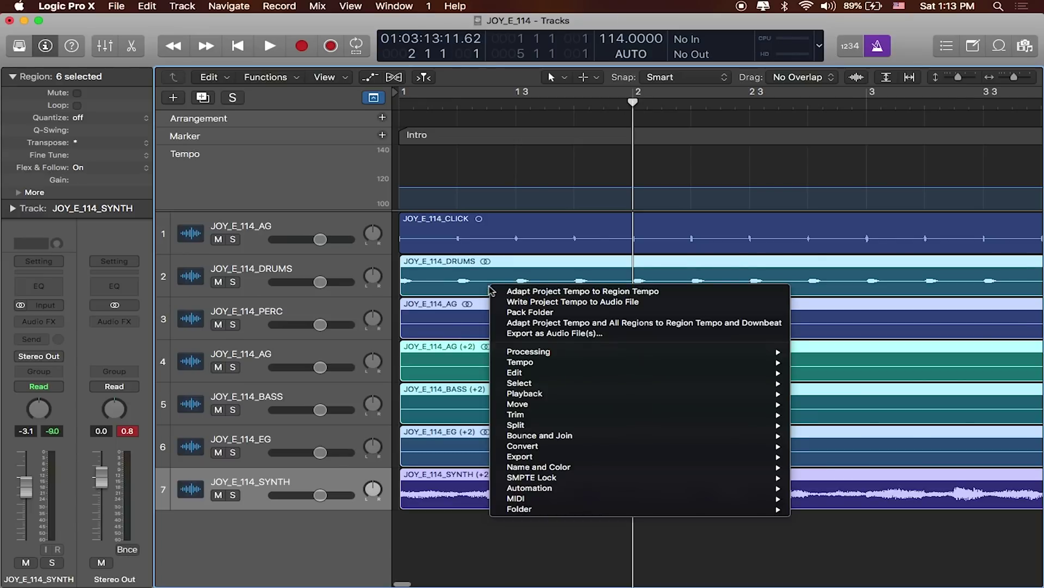
pyautogui.moveTo(566, 407)
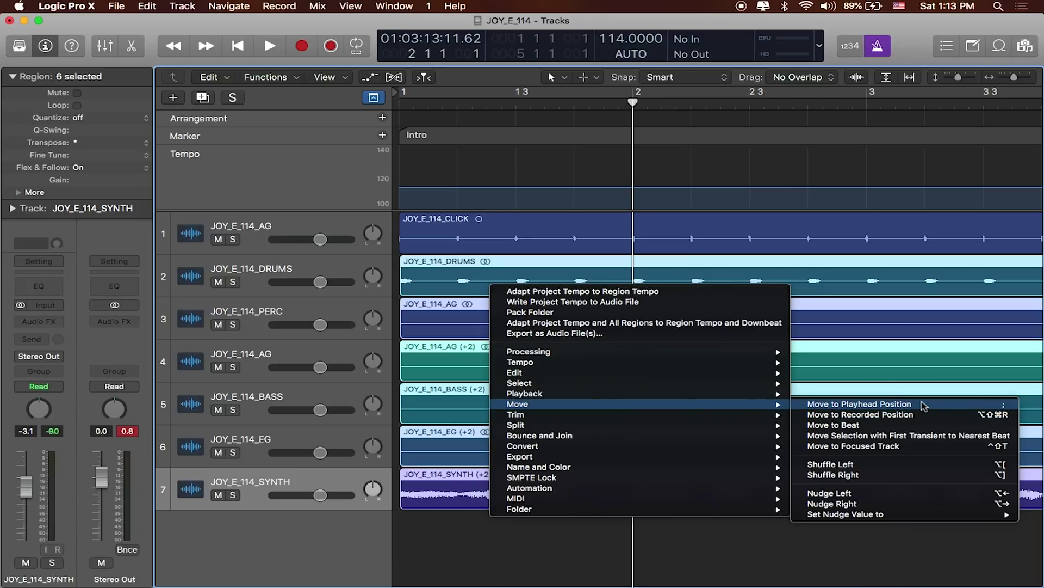
pyautogui.click(860, 404)
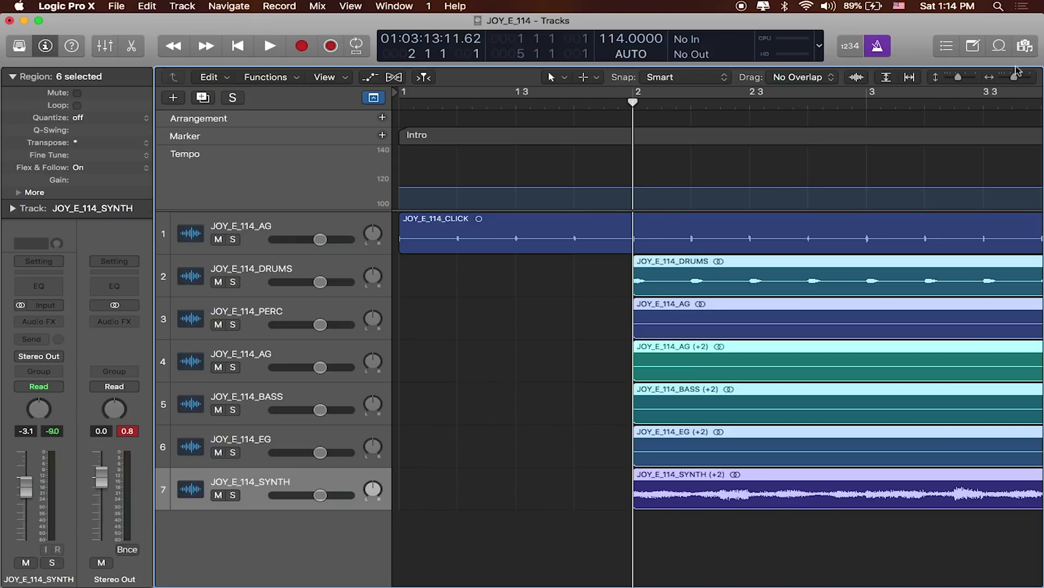
# Add INTRO.wav from the ENGLISH folder at bar 1 on a new track below JOY_E_114_SYNTH, and return the playhead to the start
pyautogui.click(1024, 47)
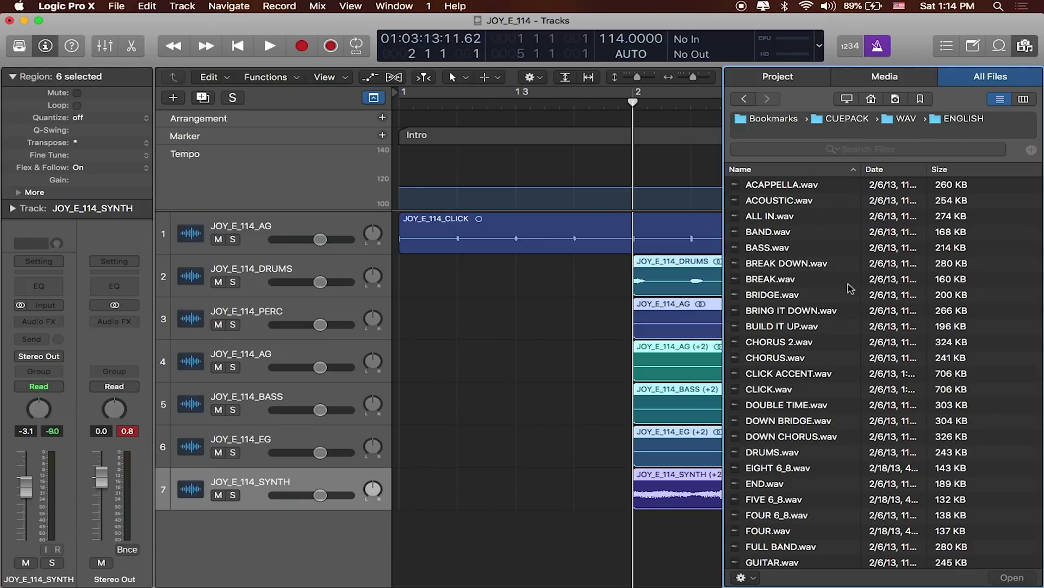
pyautogui.scroll(-1, 788, 360)
pyautogui.scroll(-9, 788, 360)
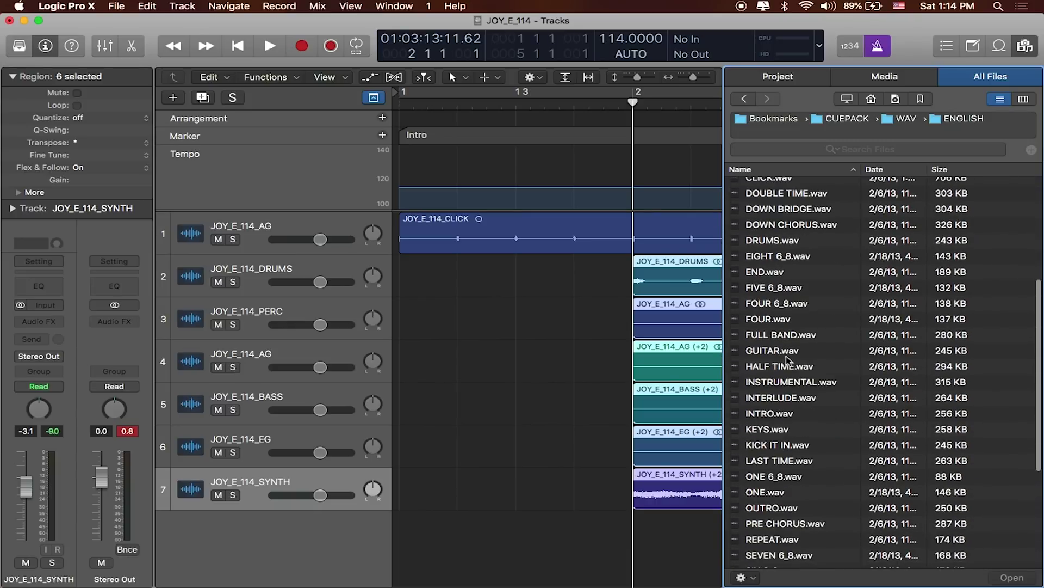
pyautogui.moveTo(767, 377); pyautogui.dragTo(414, 543)
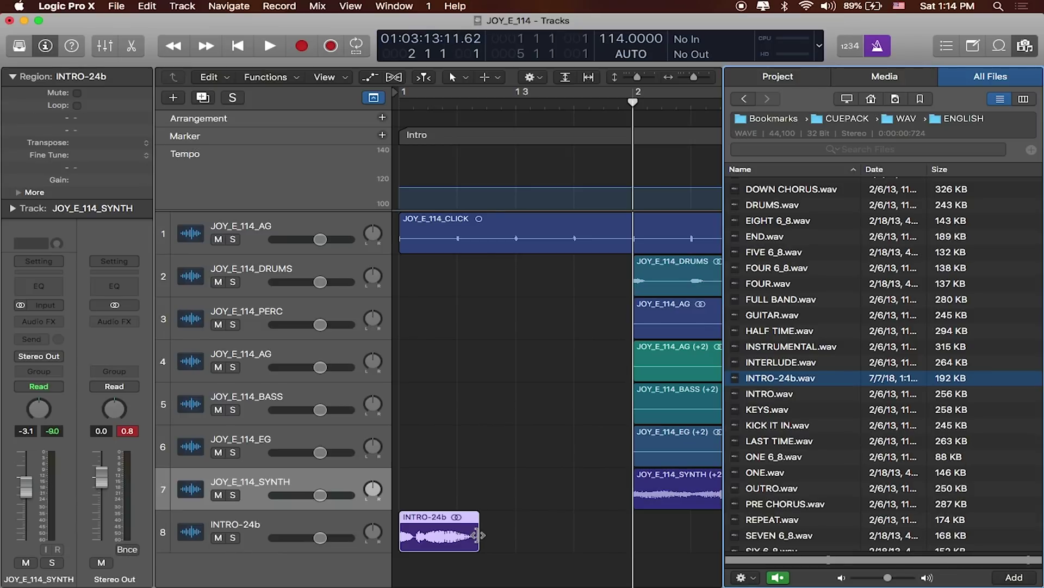
pyautogui.press('Return')
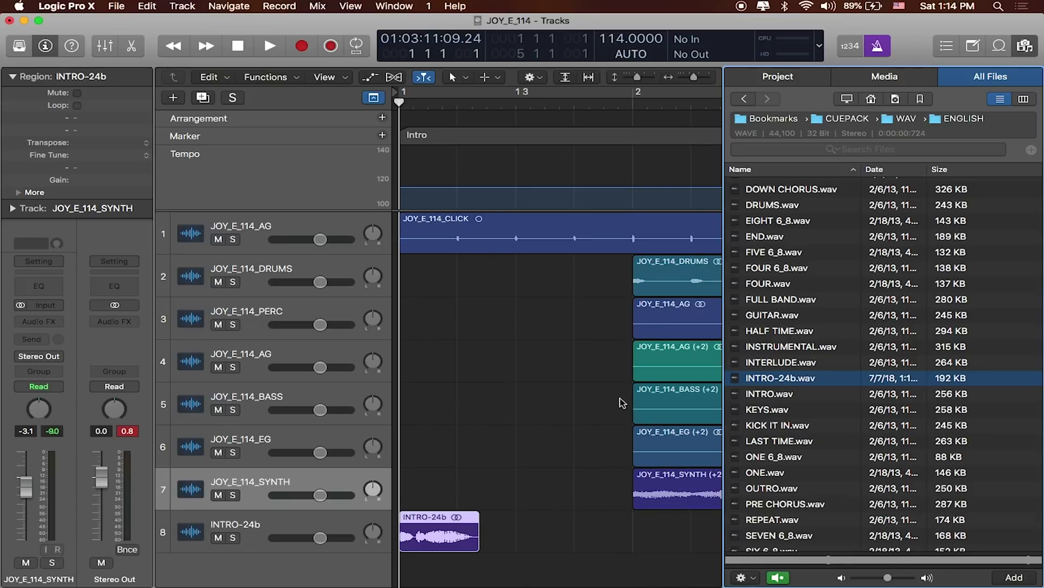
pyautogui.scroll(2, 824, 335)
pyautogui.click(863, 150)
pyautogui.write('one')
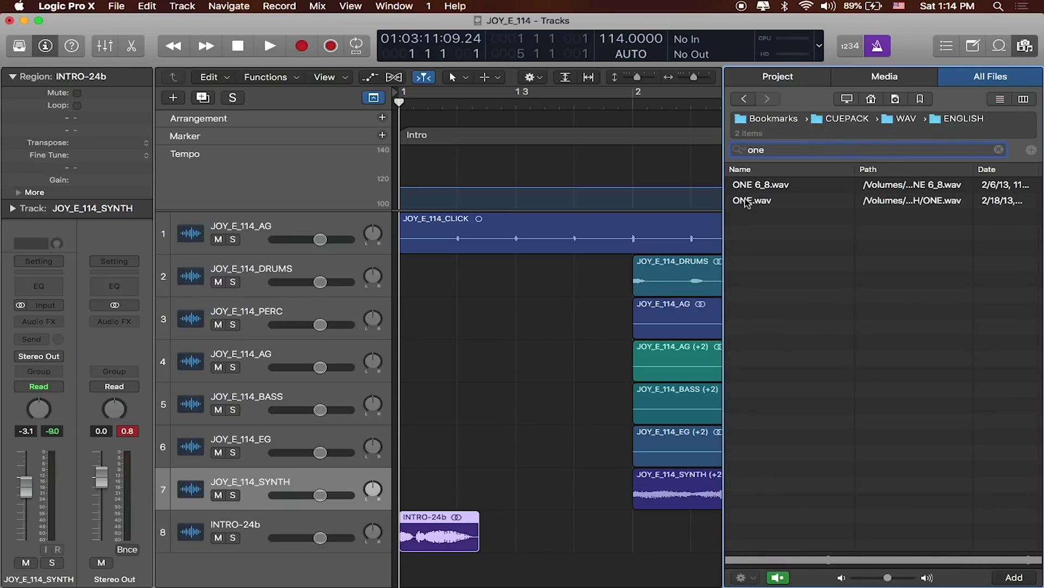
pyautogui.moveTo(745, 200); pyautogui.dragTo(763, 232)
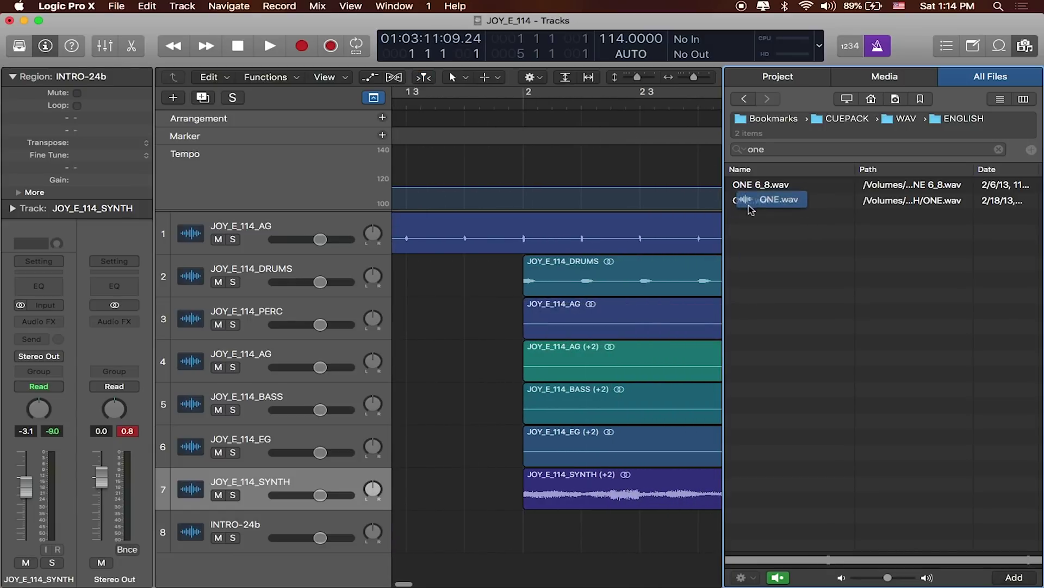
# Search the ENGLISH folder for "two" and place TWO.wav on beat 2 of bar 1 on a new track below the intro cue
pyautogui.click(769, 151)
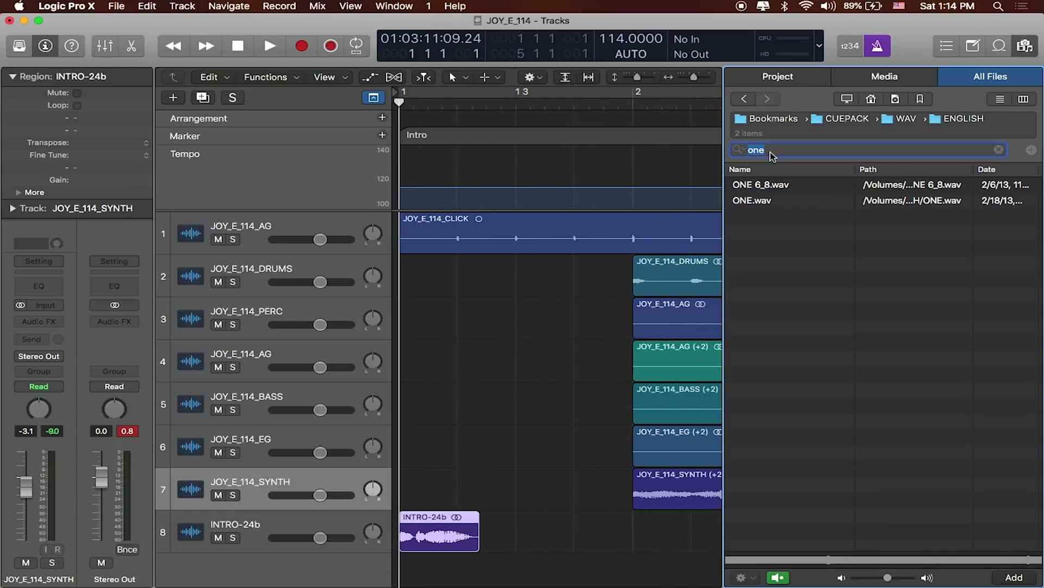
pyautogui.write('two')
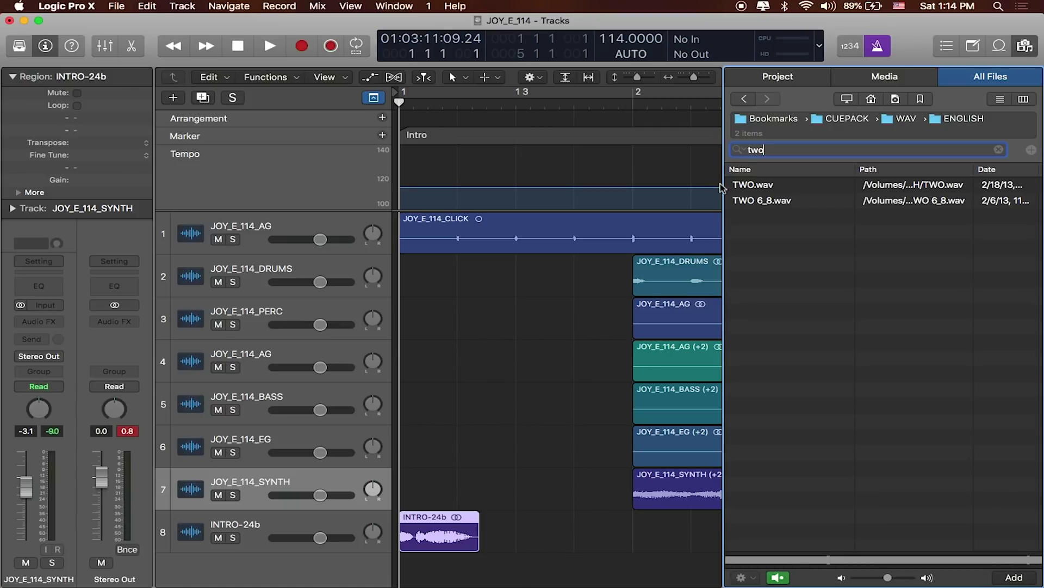
pyautogui.moveTo(748, 185); pyautogui.dragTo(465, 571)
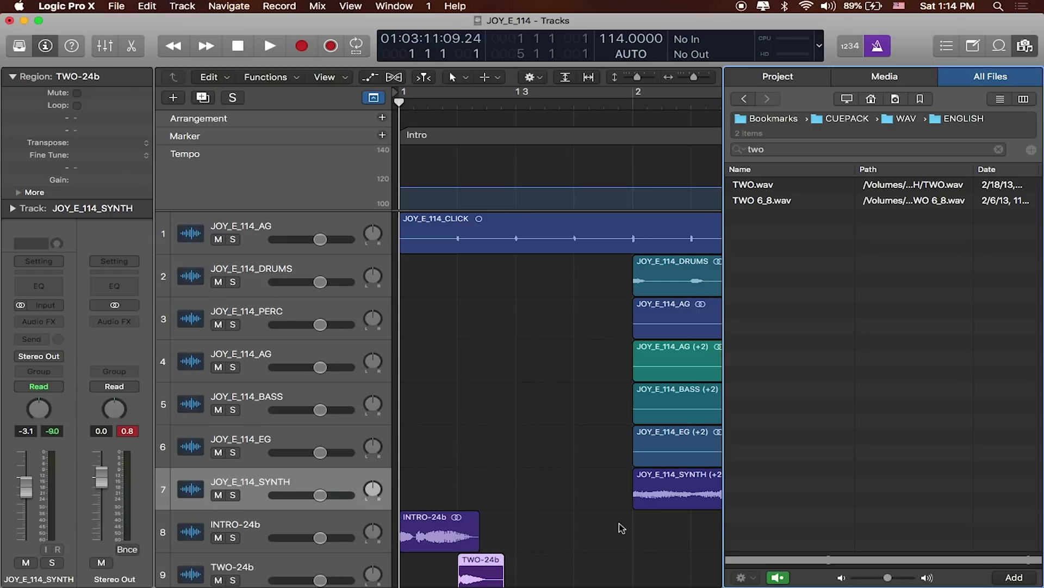
# Find THREE.wav and FOUR.wav and place them on beats 3 and 4 of bar 1 on the TWO-24b track
pyautogui.doubleClick(772, 149)
pyautogui.write('three')
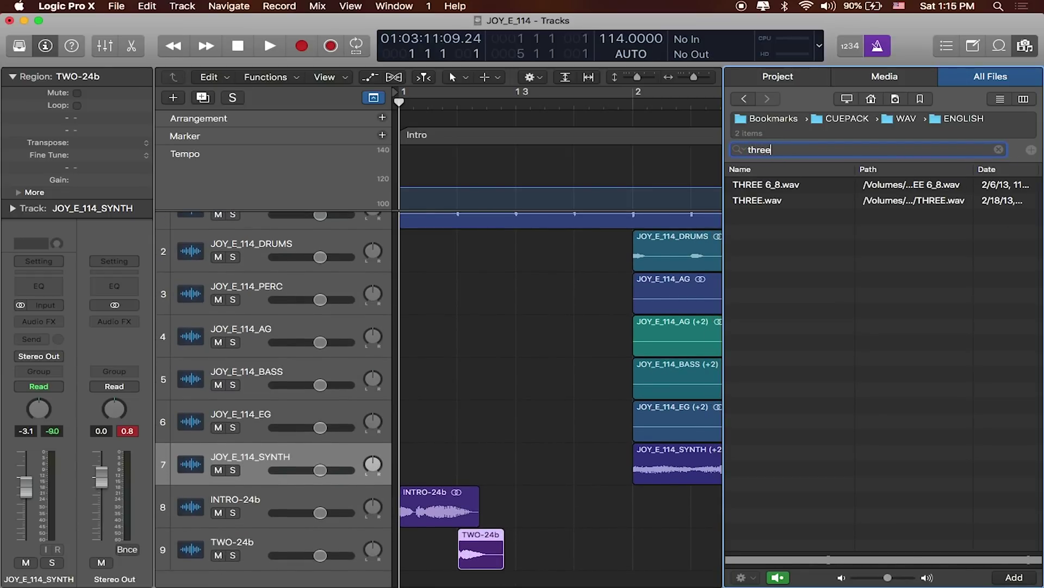
pyautogui.moveTo(748, 201); pyautogui.dragTo(521, 550)
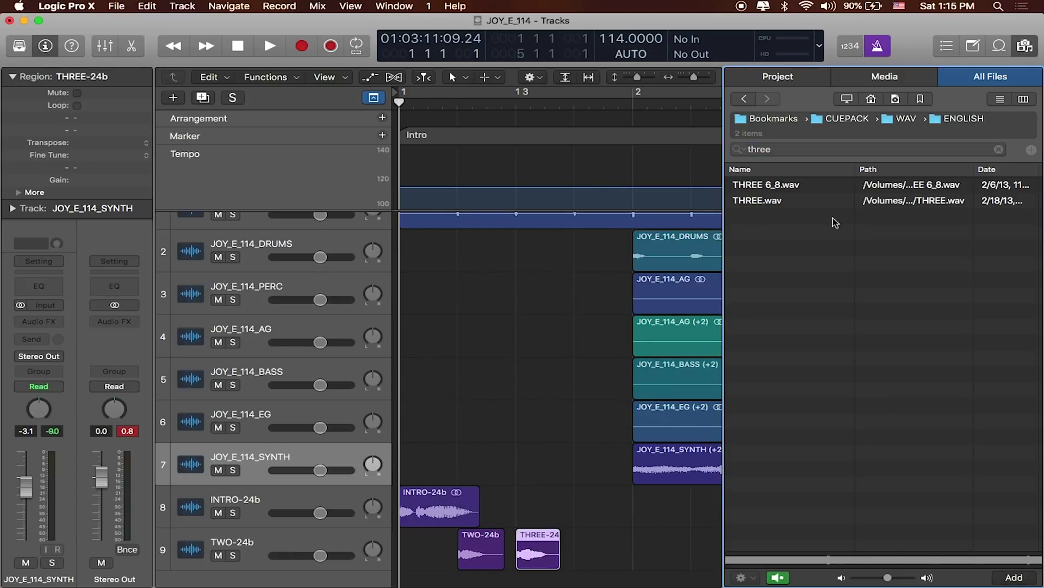
pyautogui.doubleClick(796, 150)
pyautogui.write('four')
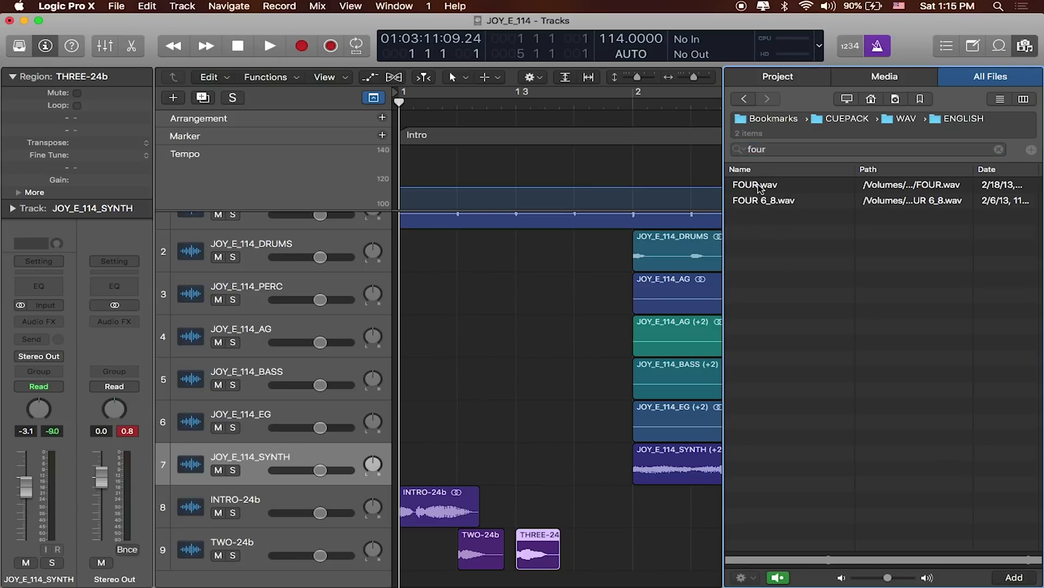
pyautogui.moveTo(759, 187); pyautogui.dragTo(591, 556)
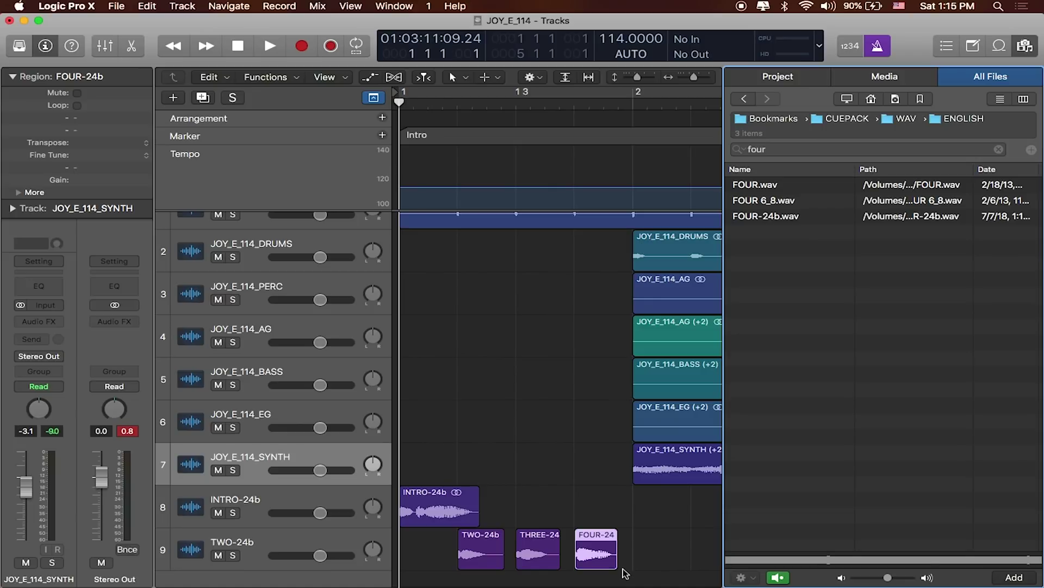
# Play the song from the start to hear the count-in cues and the run into the verse
pyautogui.hotkey('ctrl', '.')
pyautogui.press('space')
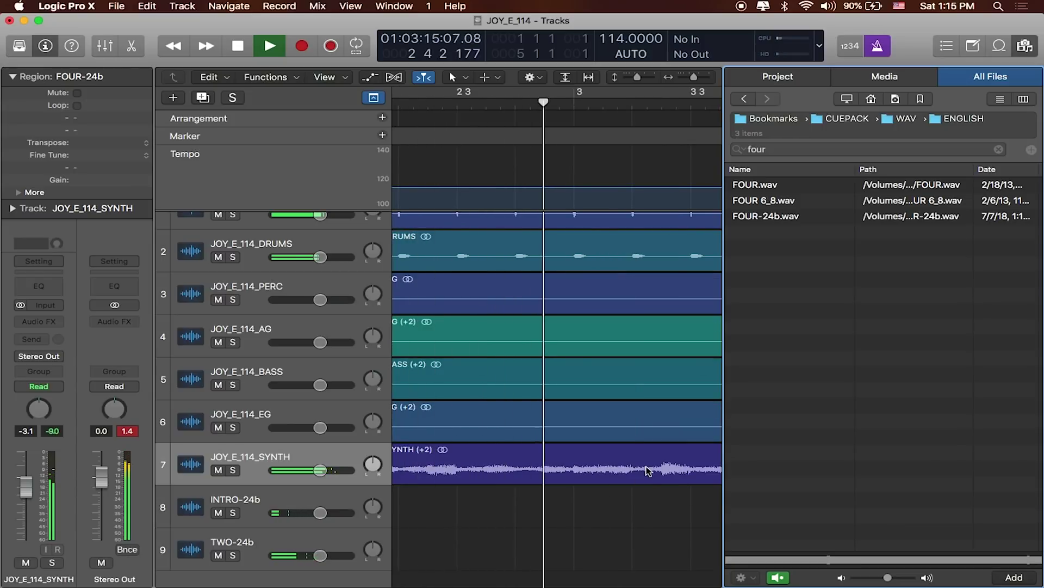
pyautogui.scroll(-5, 647, 471)
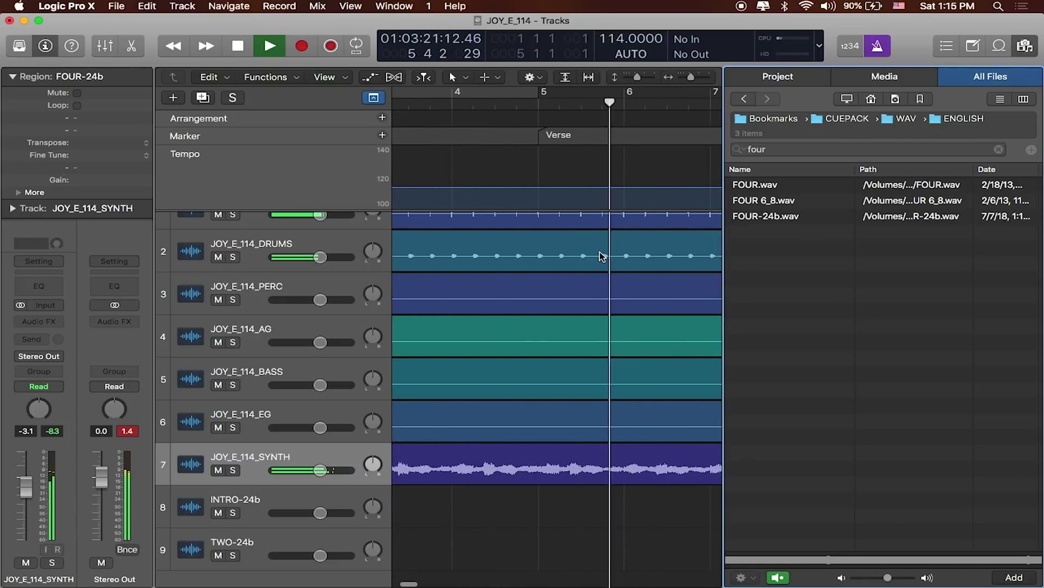
pyautogui.press('space')
# Find VERSE.wav, place it on beat 4 of bar 4 on the INTRO-24b track, and listen to it in context
pyautogui.rightClick(422, 465)
pyautogui.click(853, 377)
pyautogui.click(776, 155)
pyautogui.write('verse')
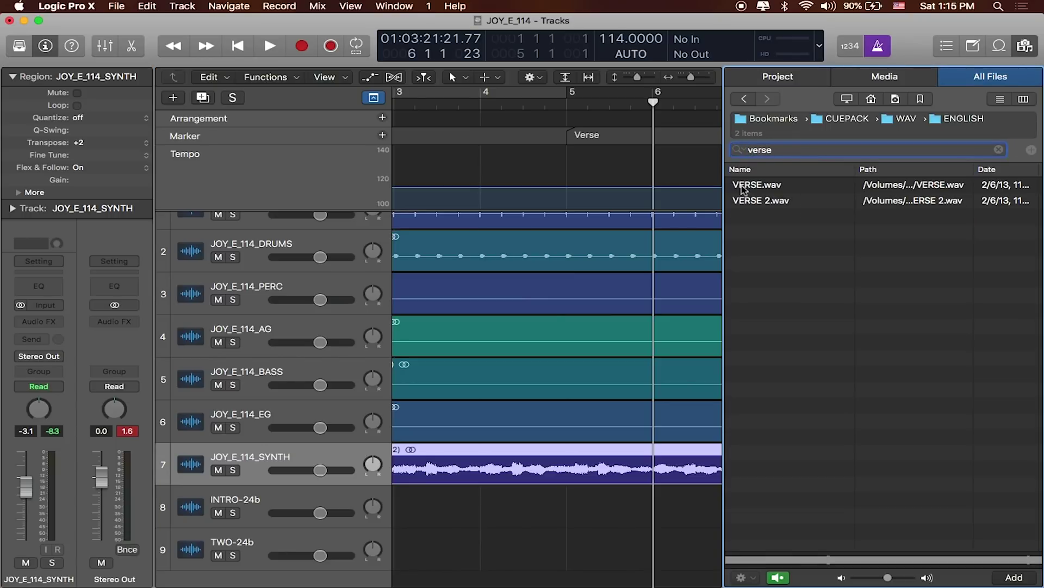
pyautogui.moveTo(751, 188); pyautogui.dragTo(550, 501)
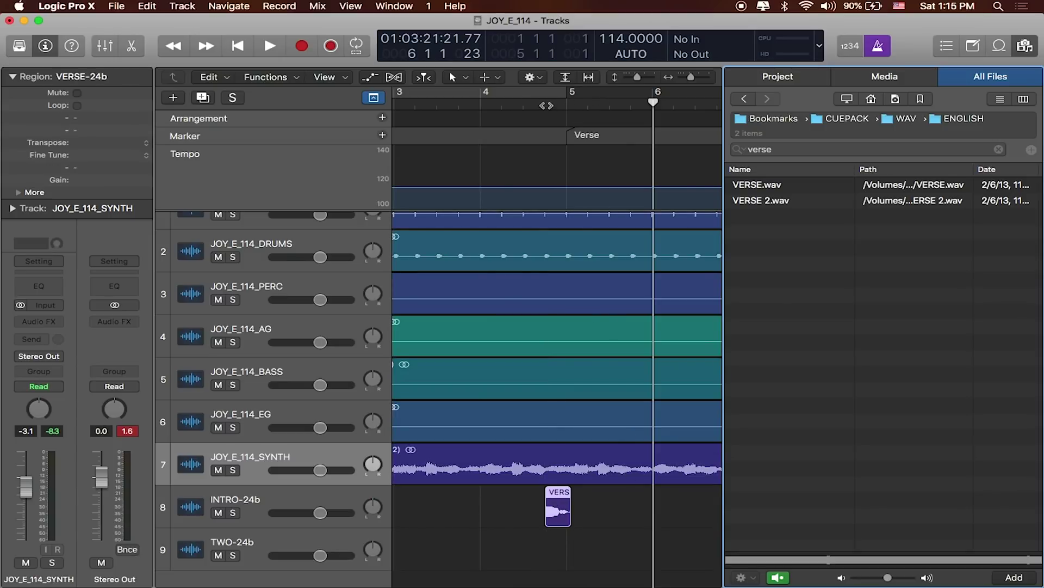
pyautogui.doubleClick(479, 106)
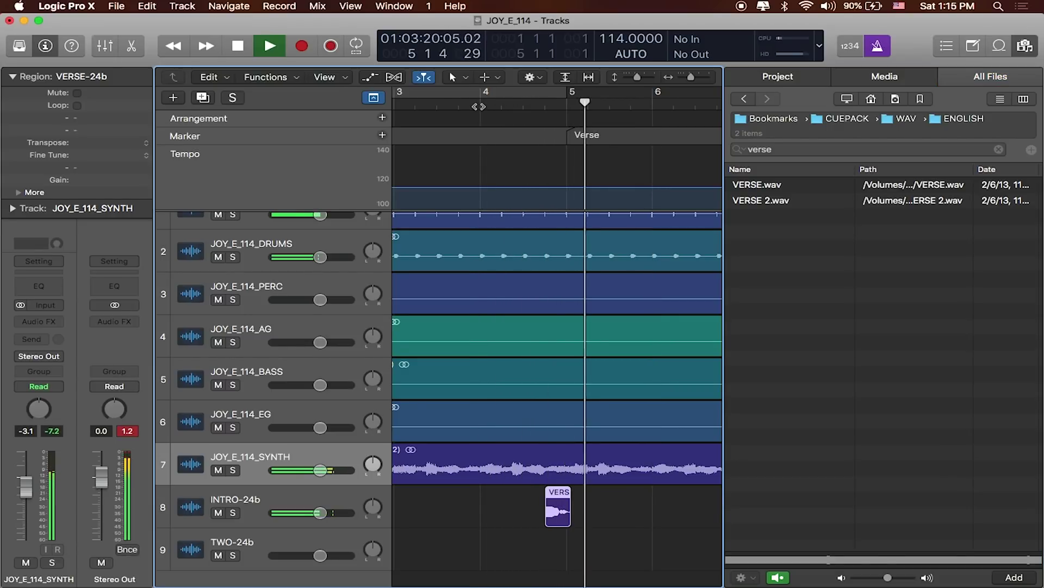
pyautogui.press('space')
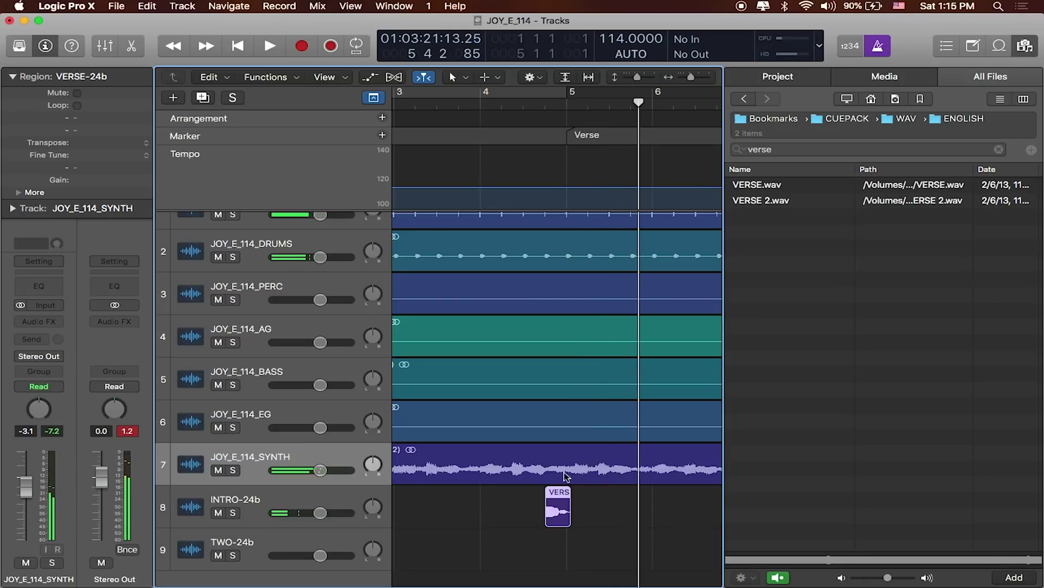
# Move the verse cue to the start of bar 4 and play from before it to check the timing
pyautogui.moveTo(560, 512); pyautogui.dragTo(496, 512)
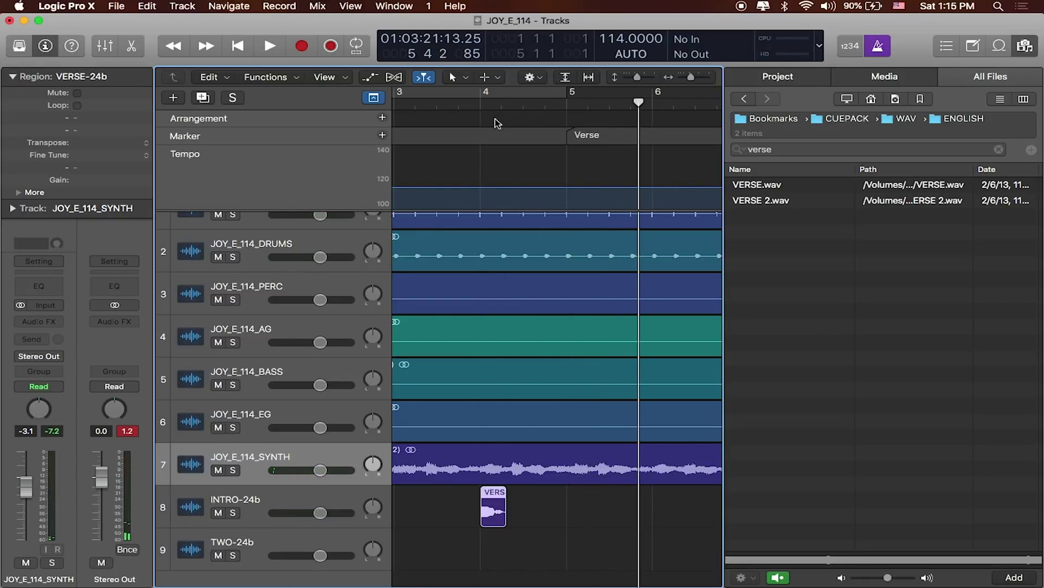
pyautogui.click(458, 106)
pyautogui.press('space')
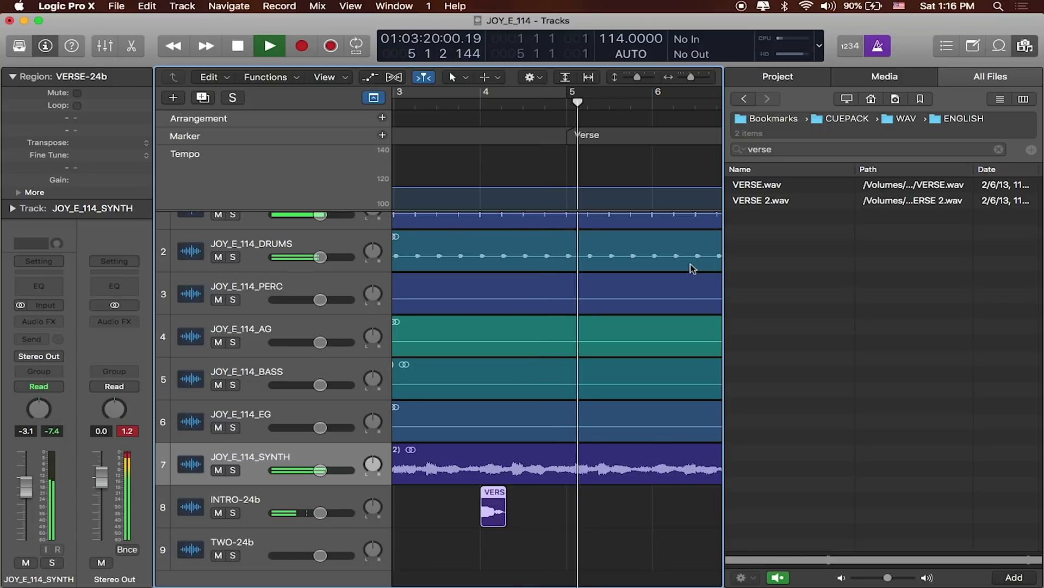
# Stop playback after the verse entry, review the count-in and verse cues, and close the file browser
pyautogui.hscroll(3, 598, 310)
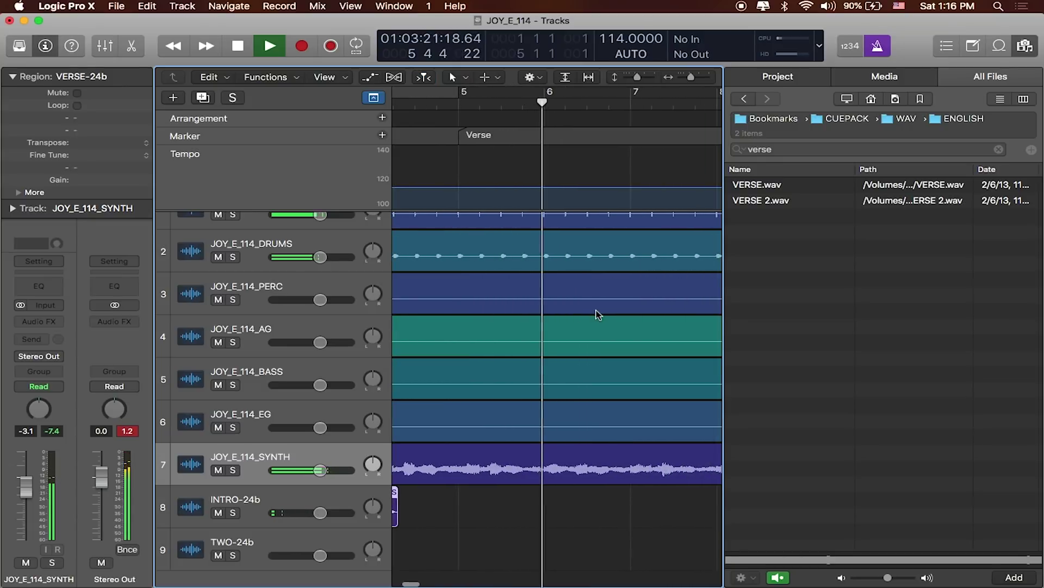
pyautogui.press('space')
pyautogui.hscroll(-10, 598, 314)
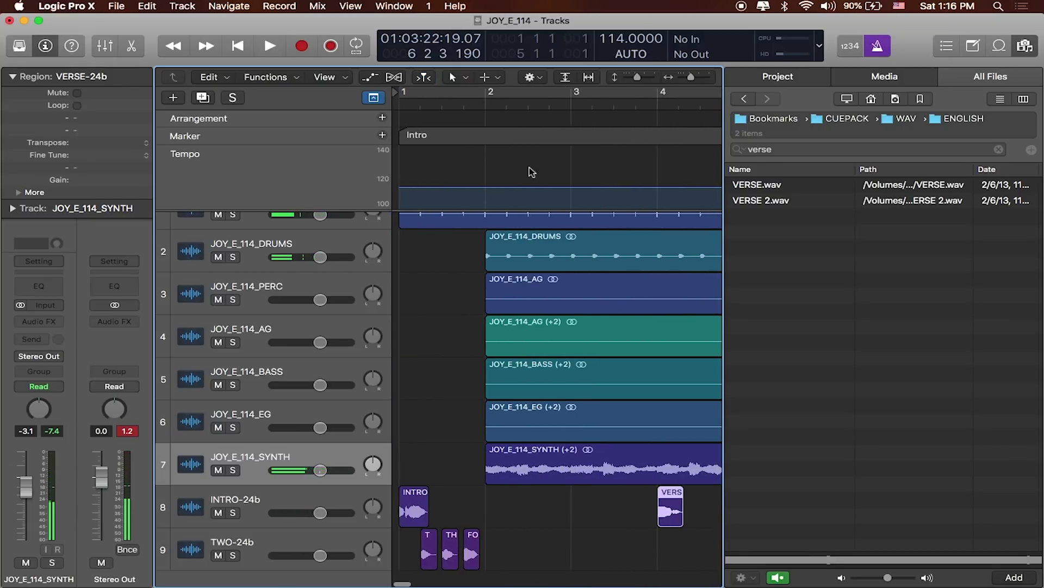
pyautogui.hscroll(3, 572, 174)
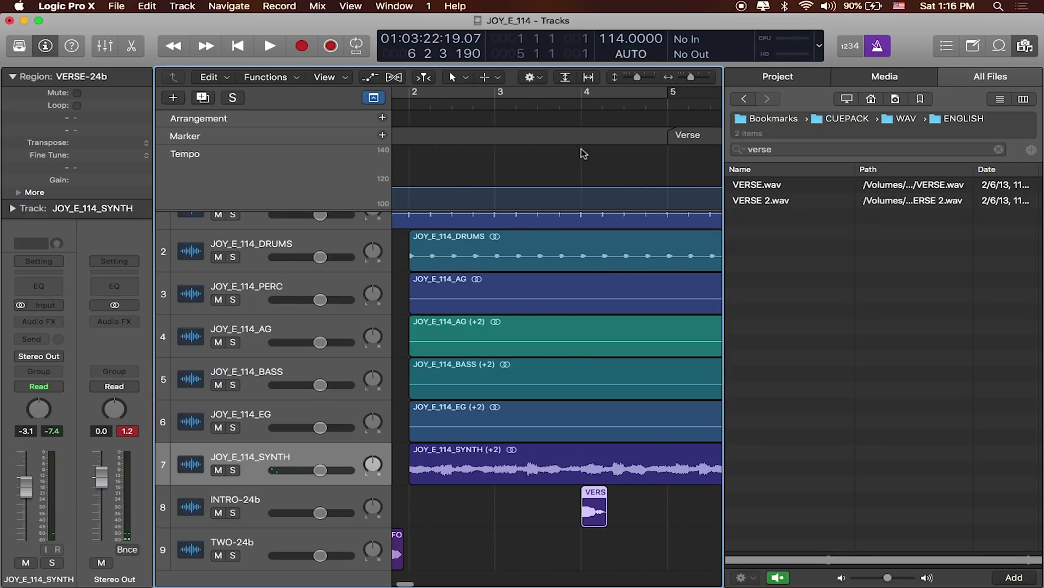
pyautogui.hscroll(-3, 489, 158)
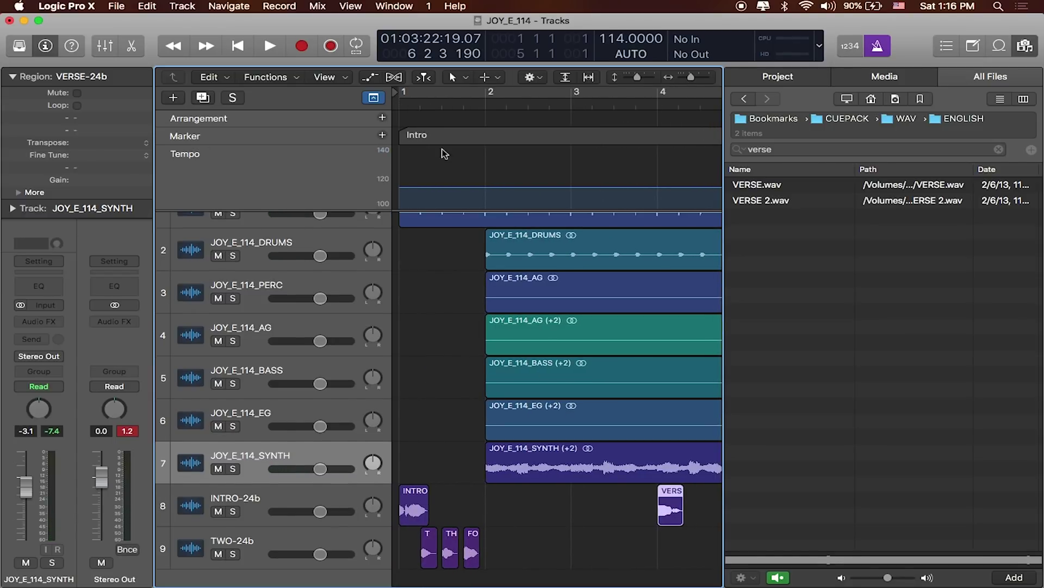
pyautogui.click(1025, 47)
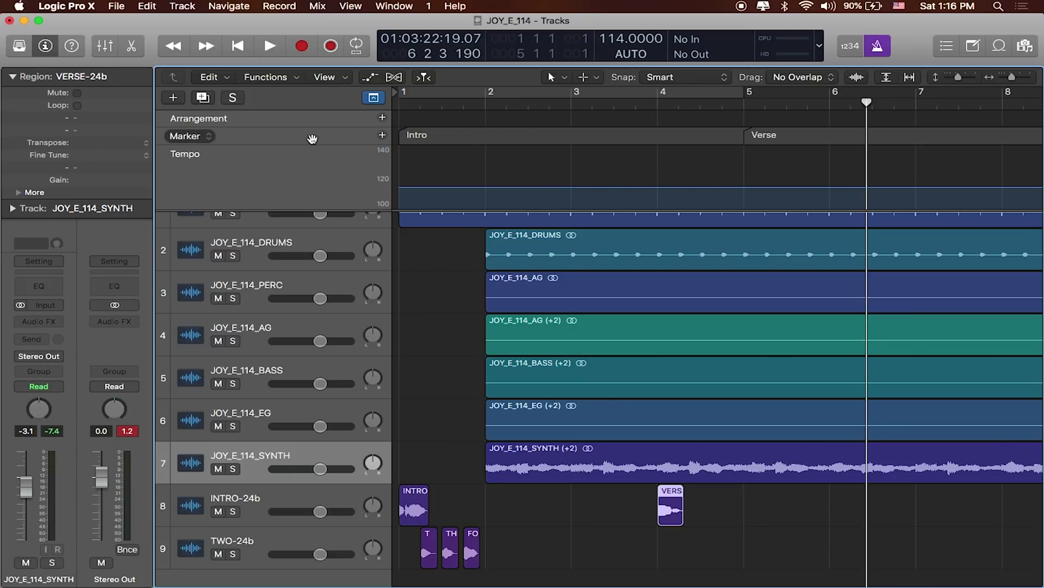
# Shift all section markers one bar later and extend the Intro marker back to bar 1
pyautogui.click(450, 158)
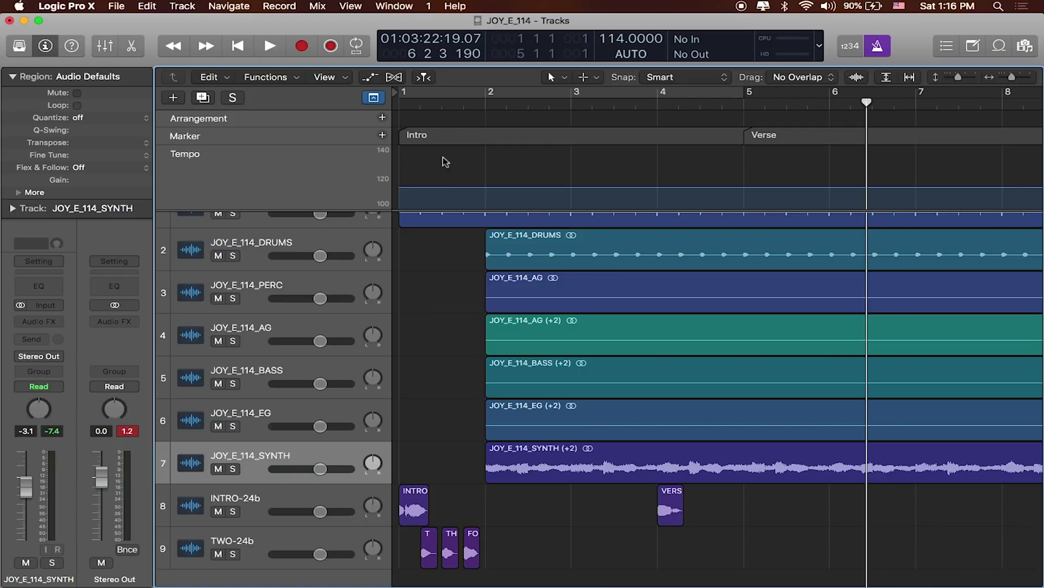
pyautogui.click(350, 136)
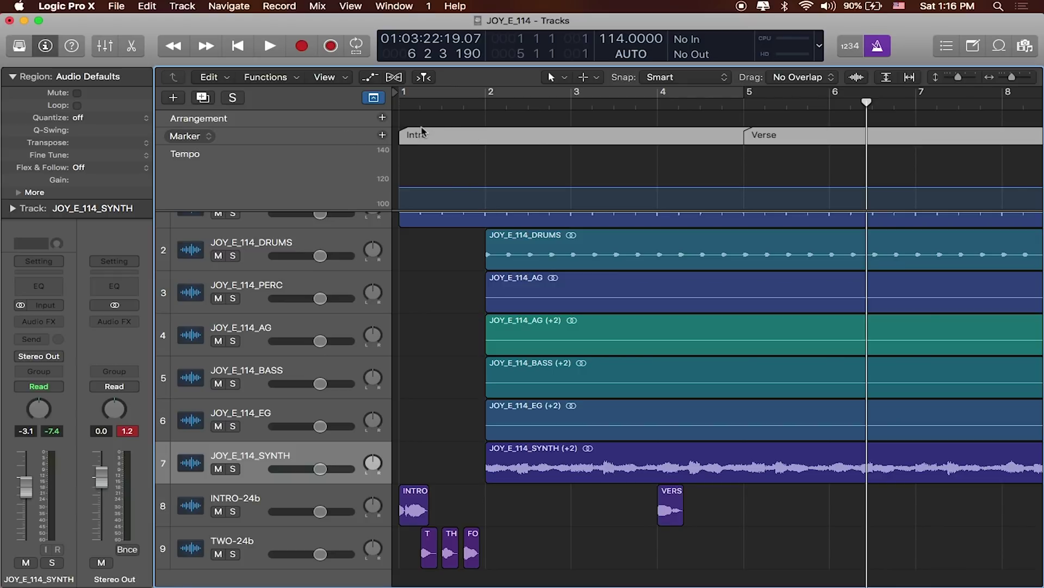
pyautogui.moveTo(429, 138); pyautogui.dragTo(513, 136)
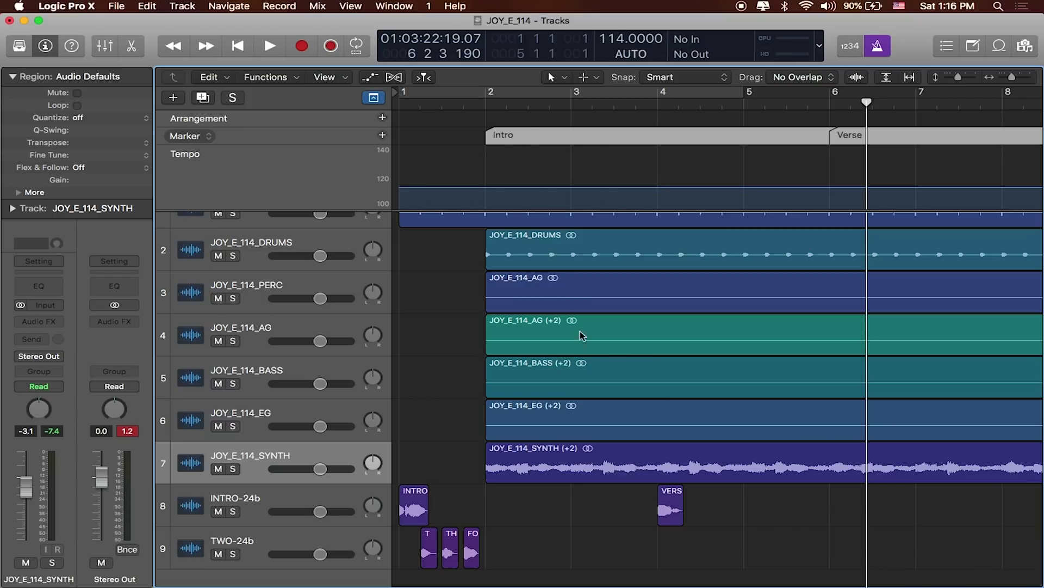
pyautogui.click(481, 148)
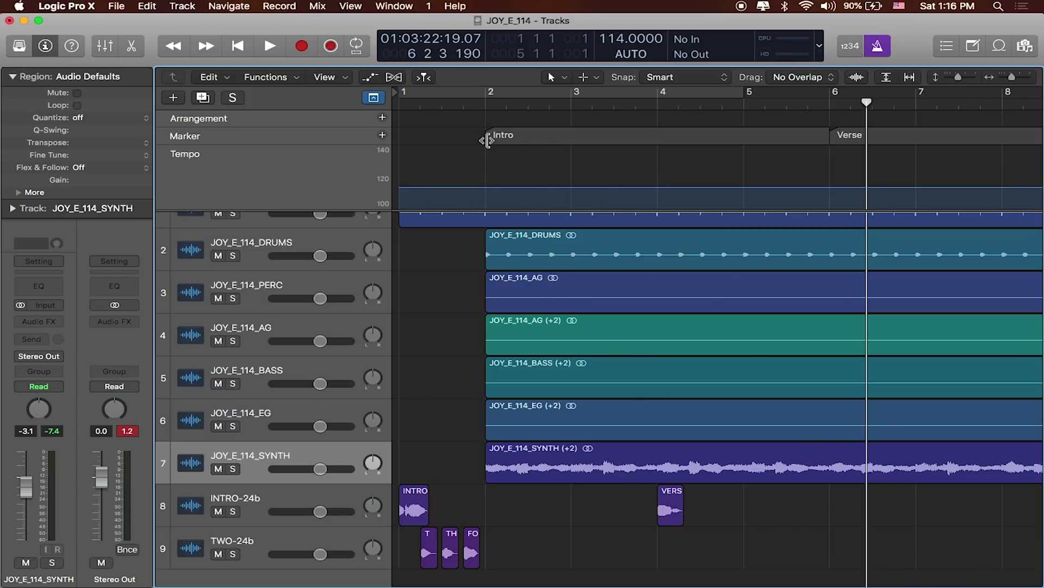
pyautogui.moveTo(487, 140); pyautogui.dragTo(400, 143)
# Move the verse cue to the start of bar 5 and play the song from the beginning past the verse entry
pyautogui.click(674, 510)
pyautogui.moveTo(675, 510); pyautogui.dragTo(761, 508)
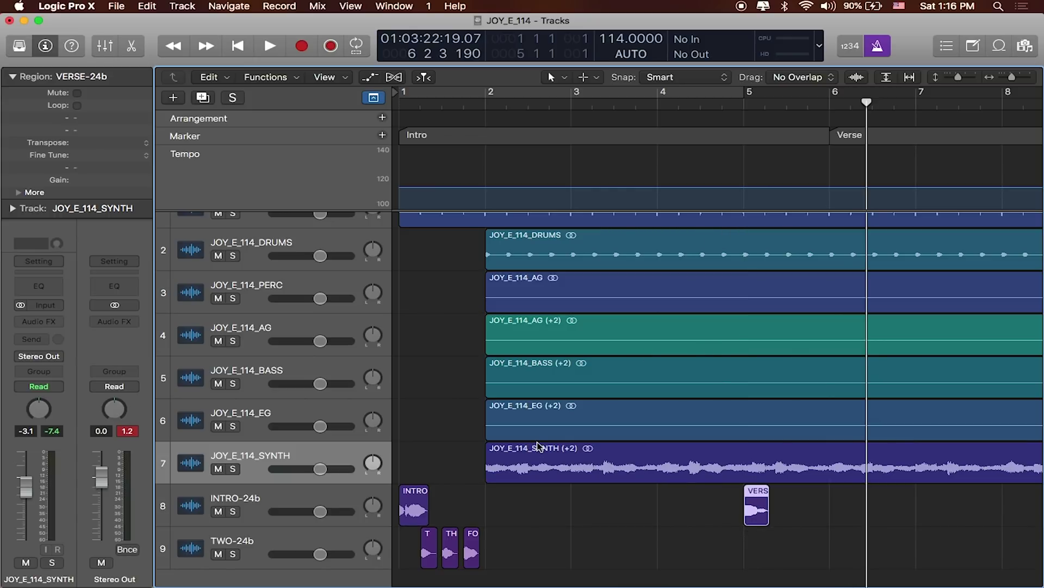
pyautogui.scroll(1, 514, 496)
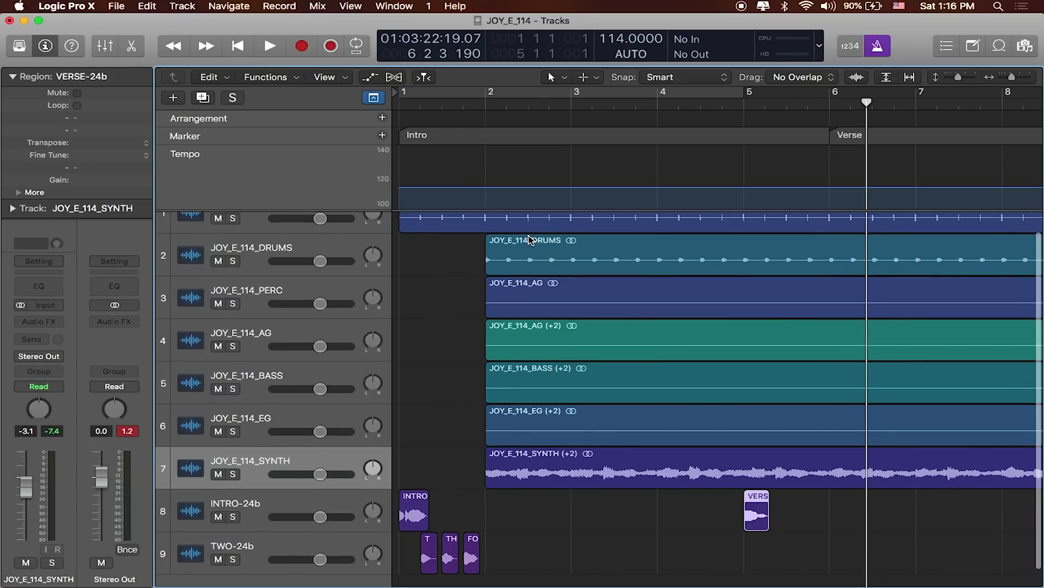
pyautogui.press('Return')
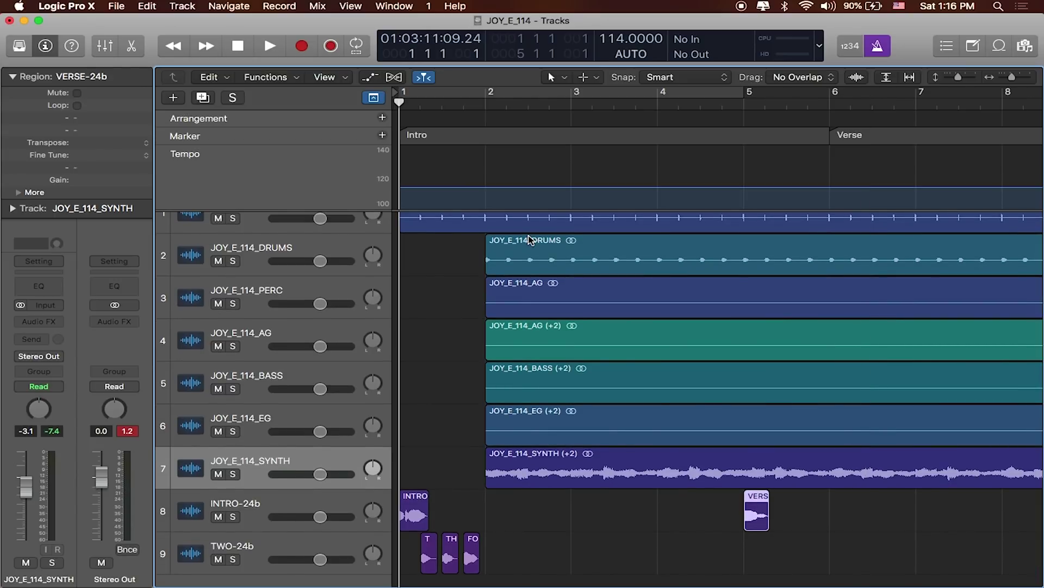
pyautogui.press('space')
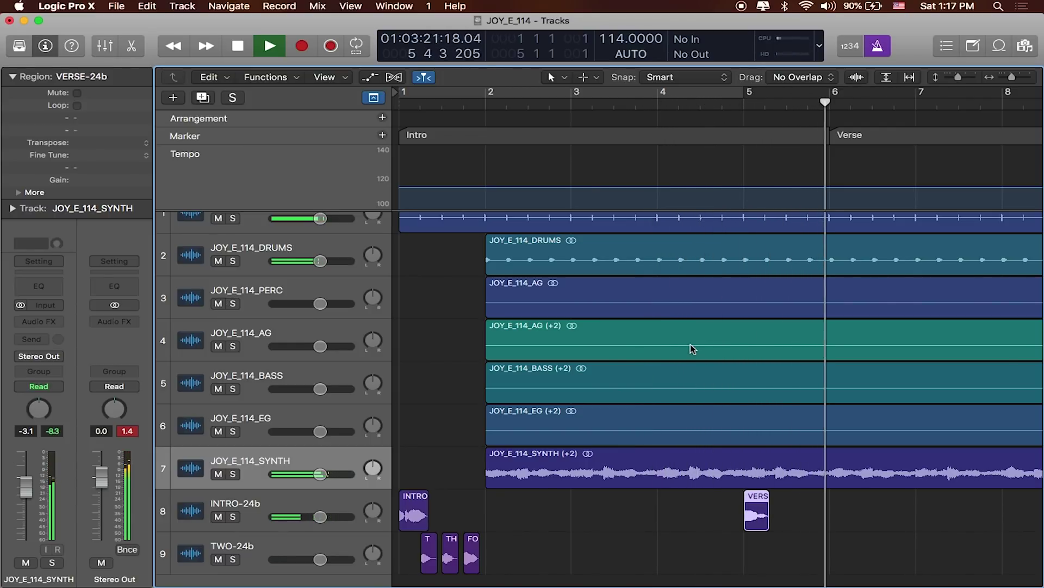
pyautogui.hscroll(3, 706, 350)
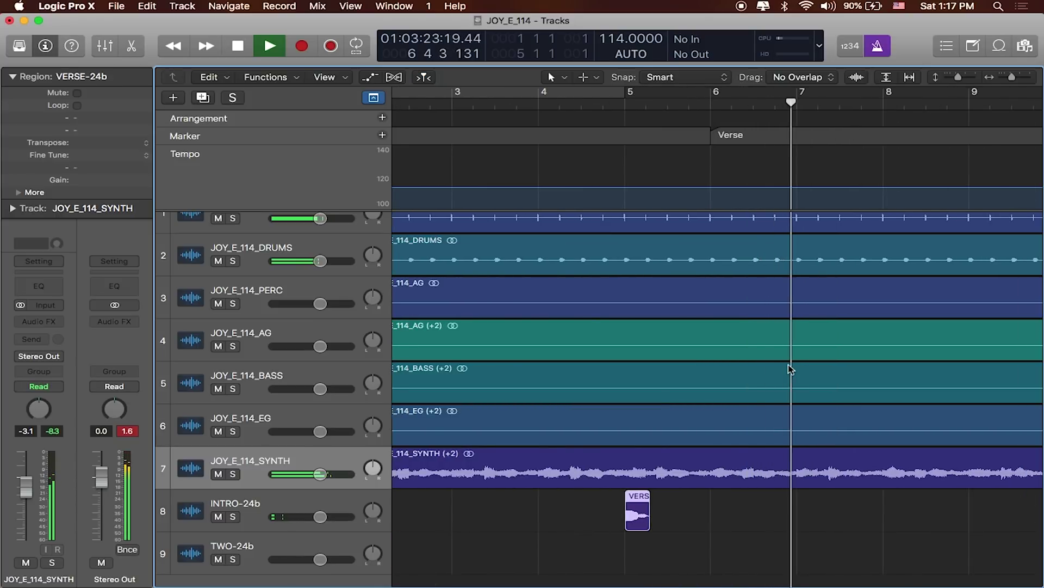
pyautogui.press('space')
pyautogui.hscroll(-2, 754, 467)
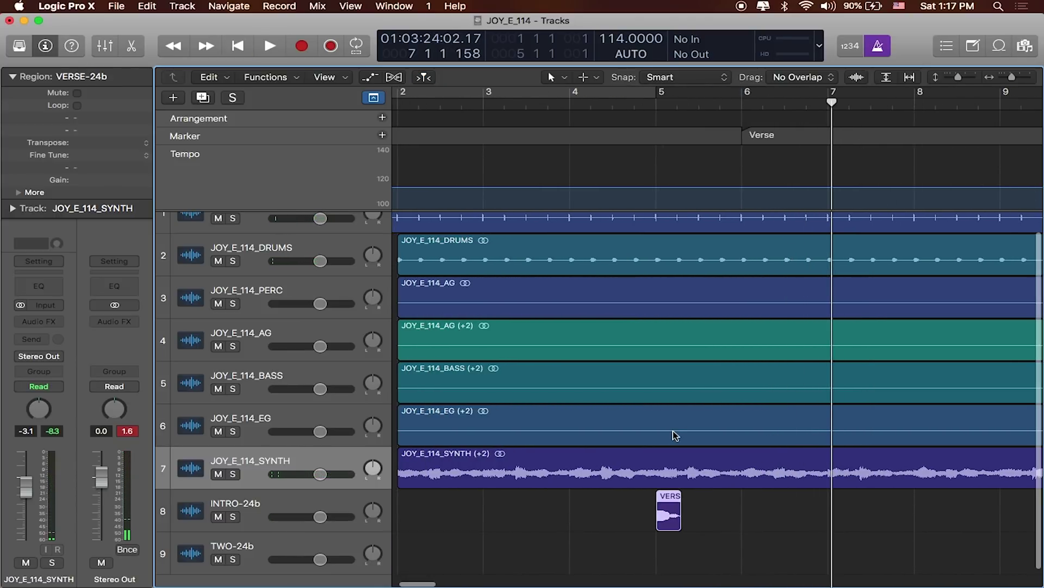
# Convert all the section markers to arrangement markers
pyautogui.hscroll(-5, 675, 435)
pyautogui.press('super+Left')
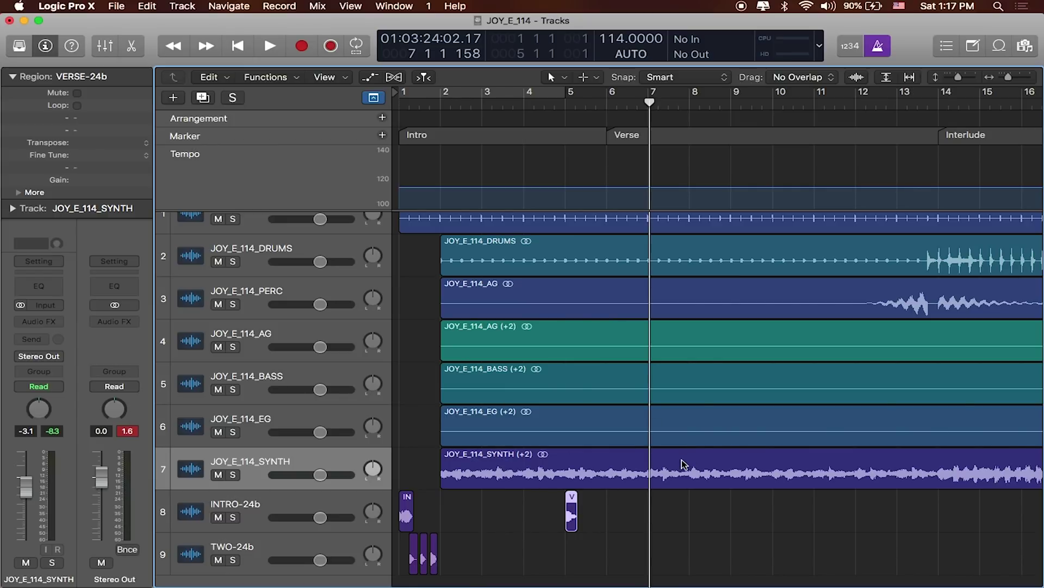
pyautogui.hscroll(1, 684, 462)
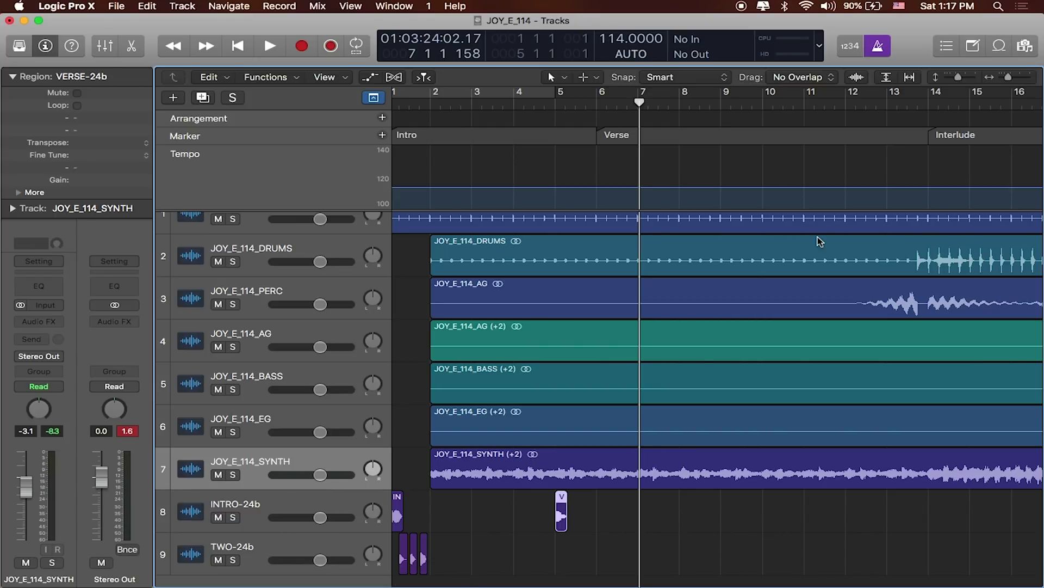
pyautogui.hscroll(8, 819, 241)
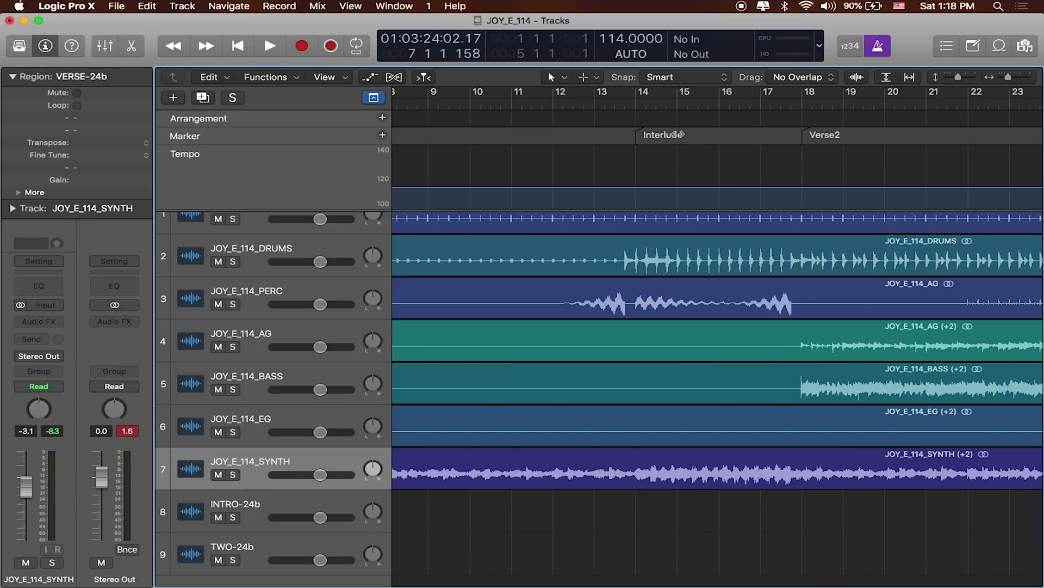
pyautogui.hscroll(-10, 698, 153)
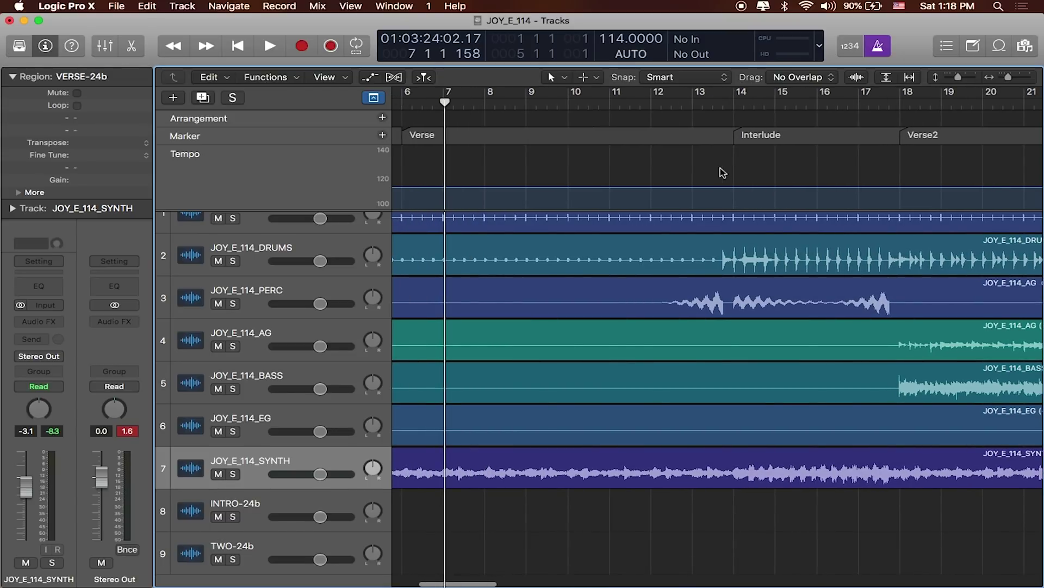
pyautogui.hscroll(-2, 722, 173)
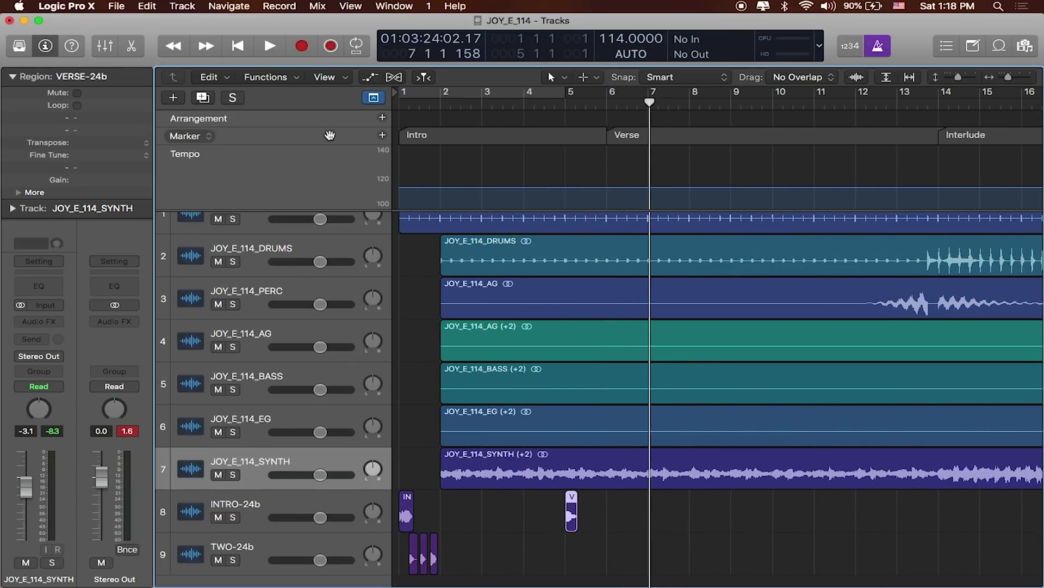
pyautogui.click(284, 132)
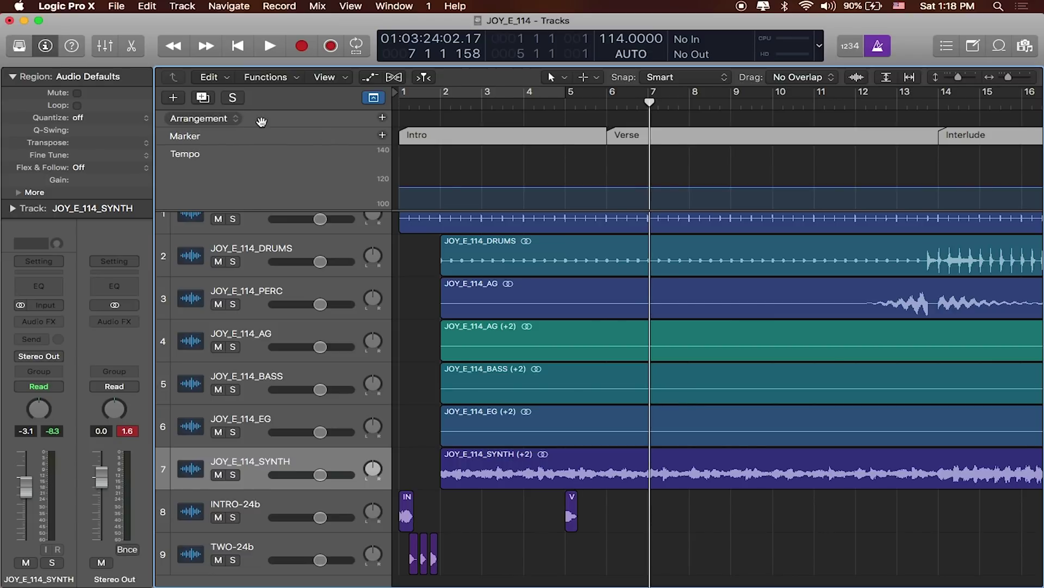
pyautogui.click(209, 138)
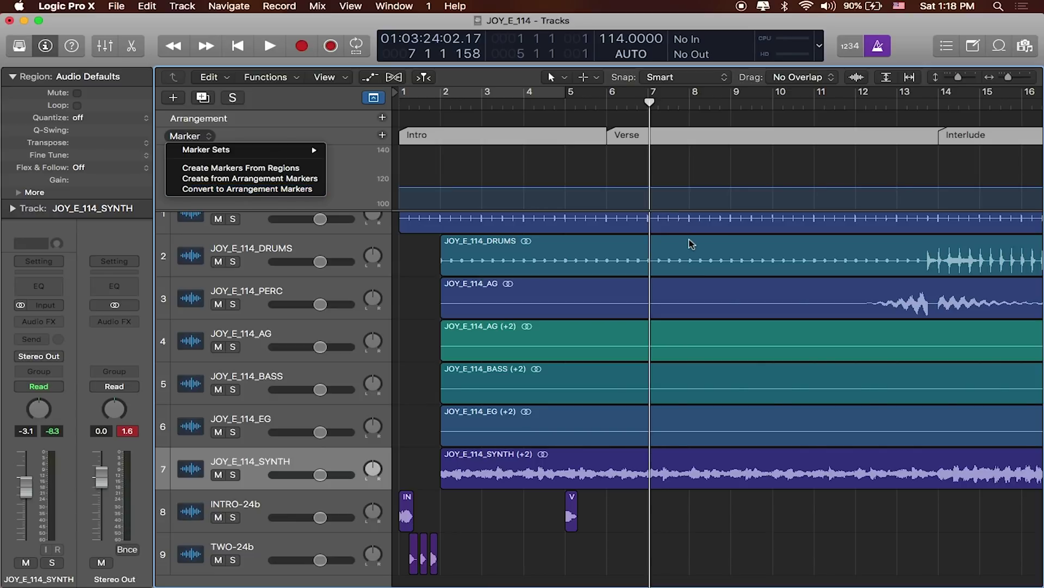
pyautogui.click(284, 190)
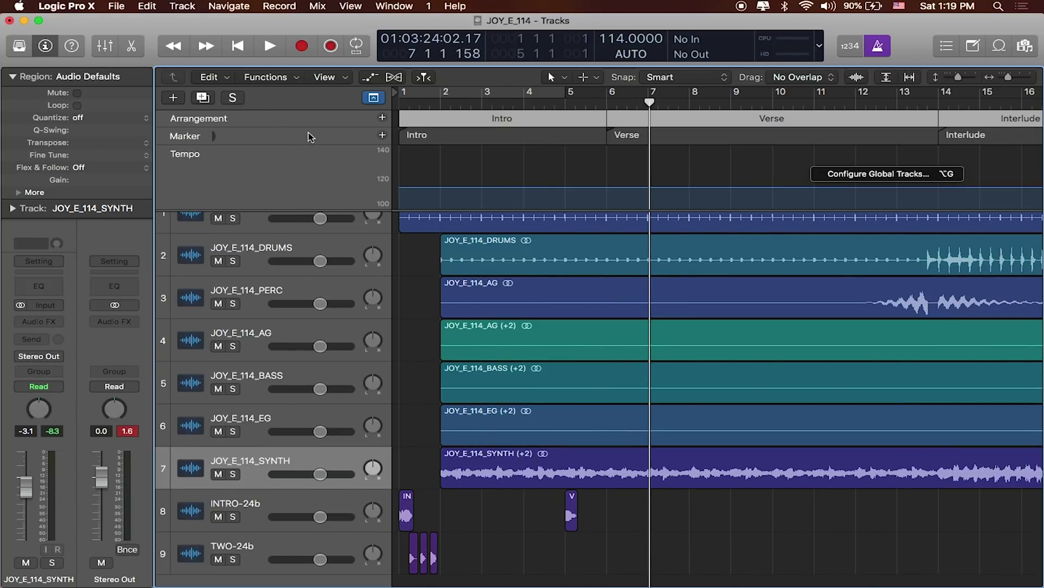
# Move the Interlude arrangement section with its regions ahead of the Verse section, starting at bar 6
pyautogui.click(629, 136)
pyautogui.hscroll(5, 700, 152)
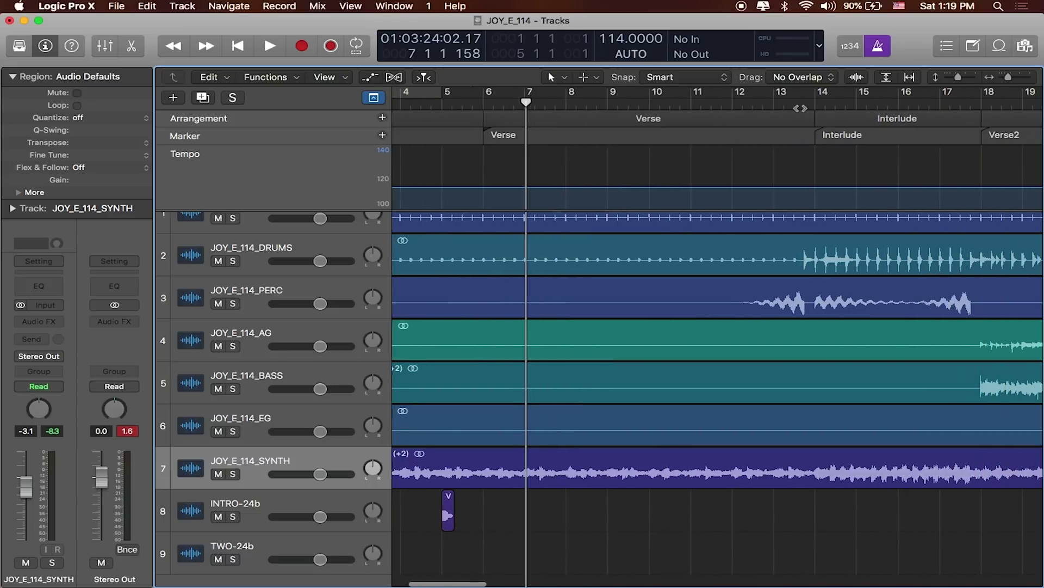
pyautogui.click(880, 121)
pyautogui.click(854, 120)
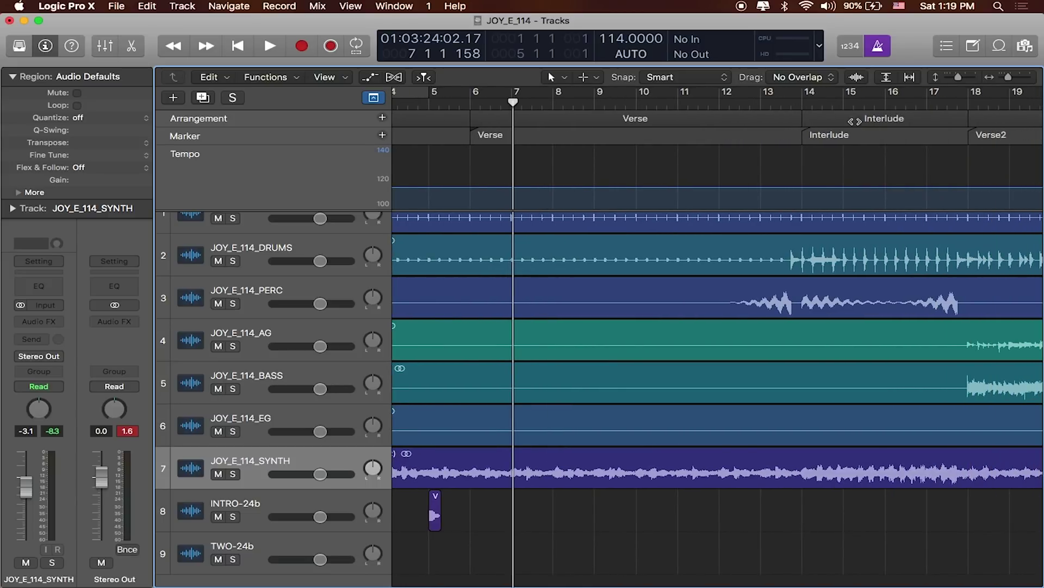
pyautogui.click(841, 116)
pyautogui.hscroll(-5, 841, 118)
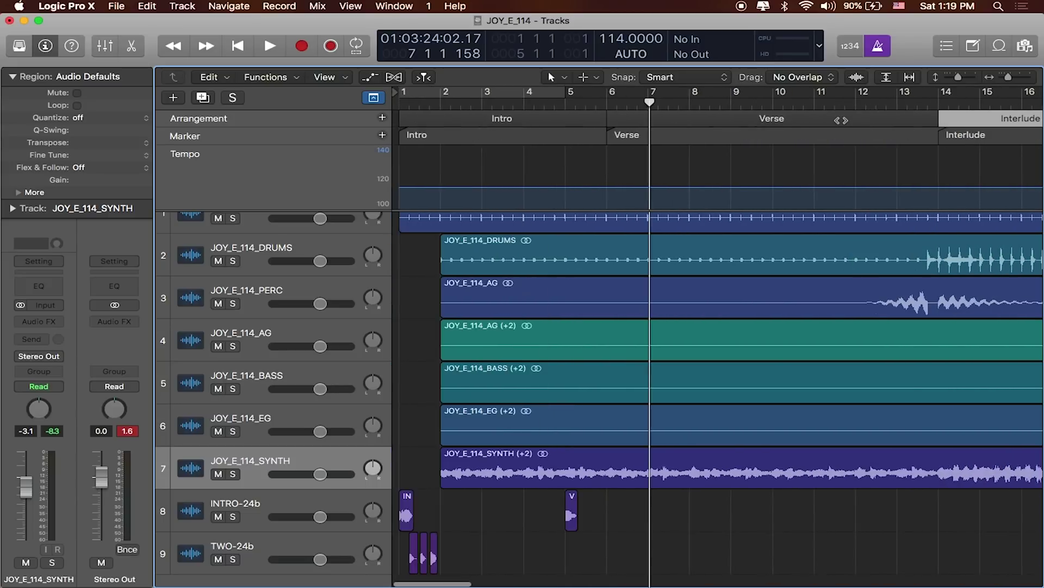
pyautogui.hscroll(3, 833, 209)
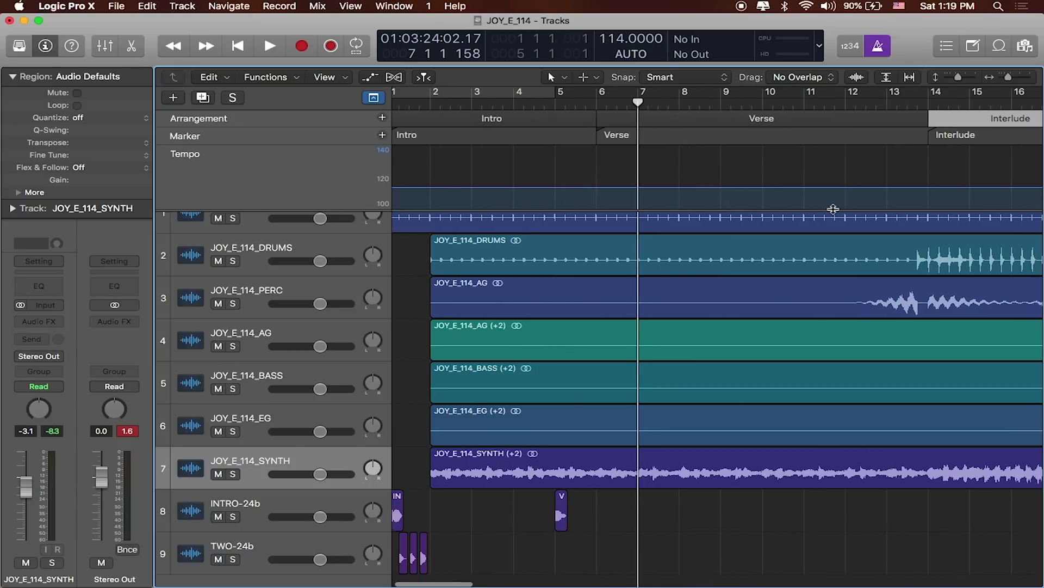
pyautogui.hscroll(1, 833, 209)
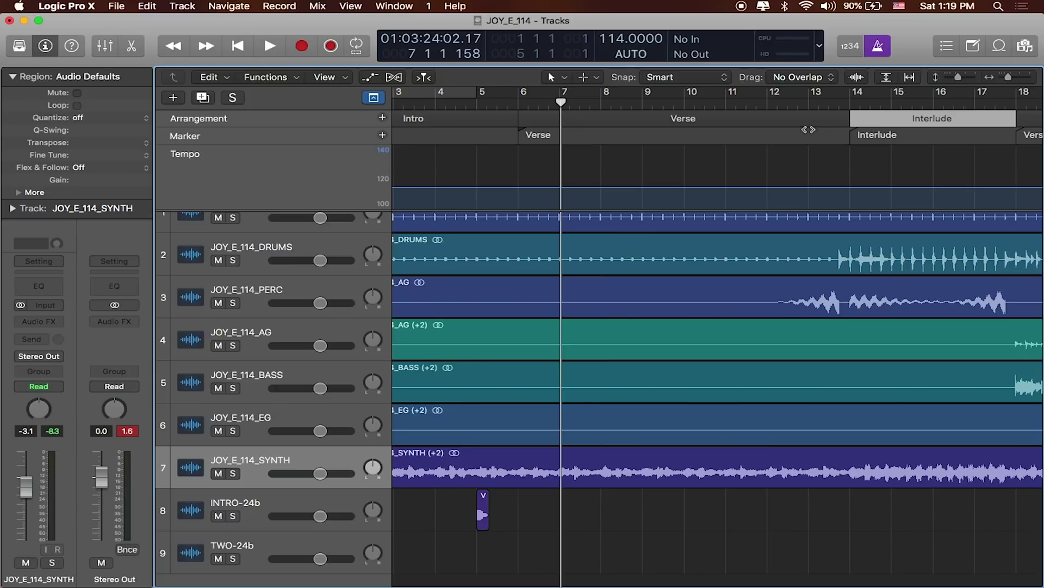
pyautogui.hscroll(8, 784, 124)
pyautogui.hscroll(-12, 783, 125)
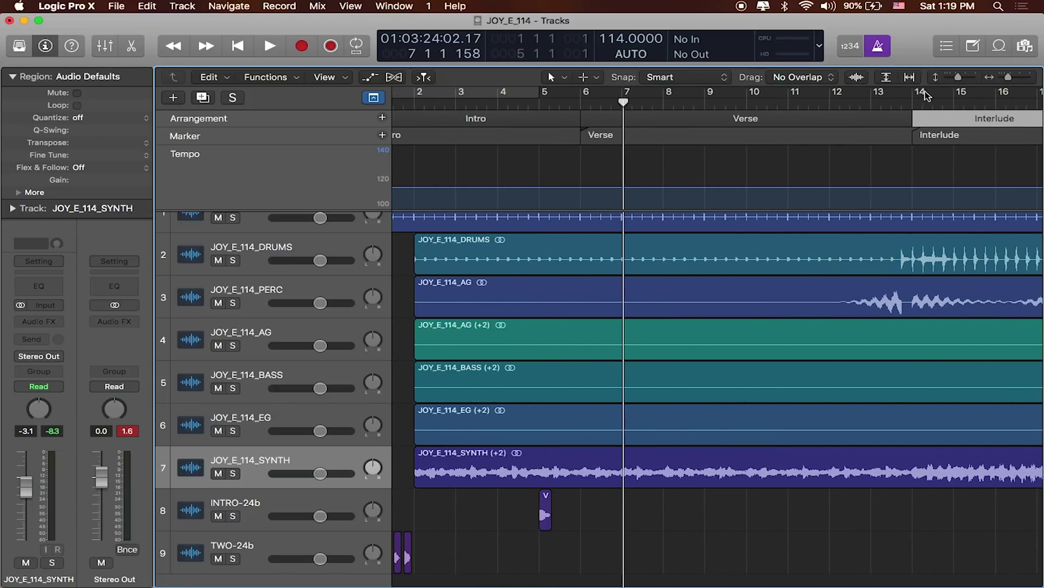
pyautogui.press('super+Left')
pyautogui.press('super+Right')
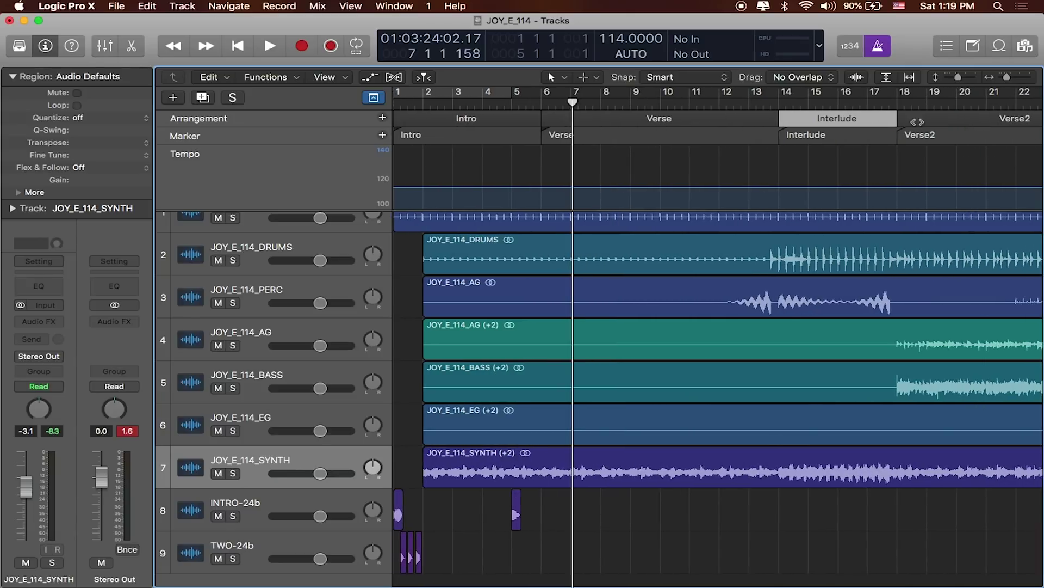
pyautogui.moveTo(804, 118); pyautogui.dragTo(541, 139)
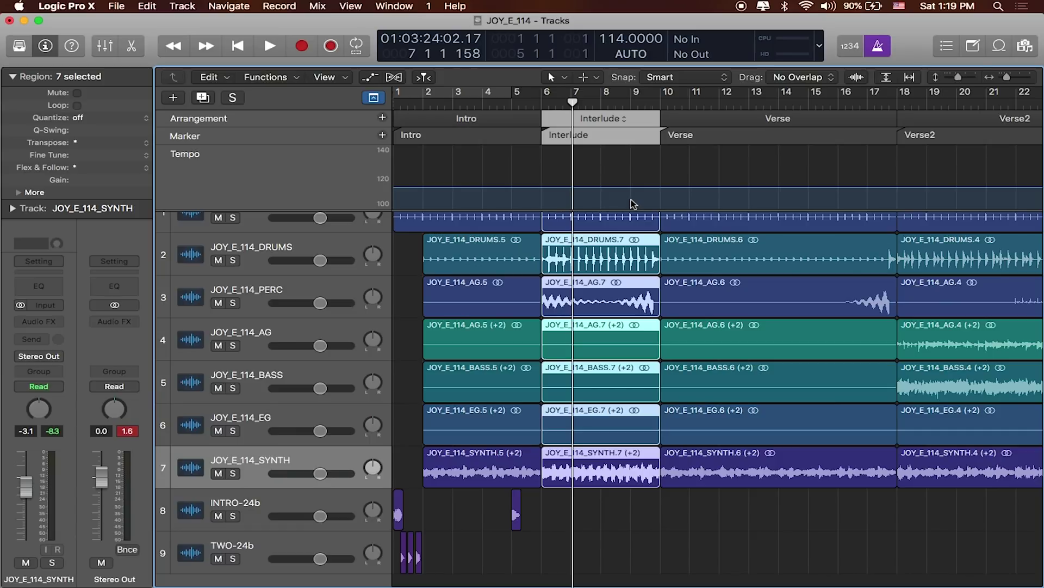
# Undo the arrangement marker move and reselect the Interlude section in the arrangement track
pyautogui.click(147, 7)
pyautogui.moveTo(147, 6)
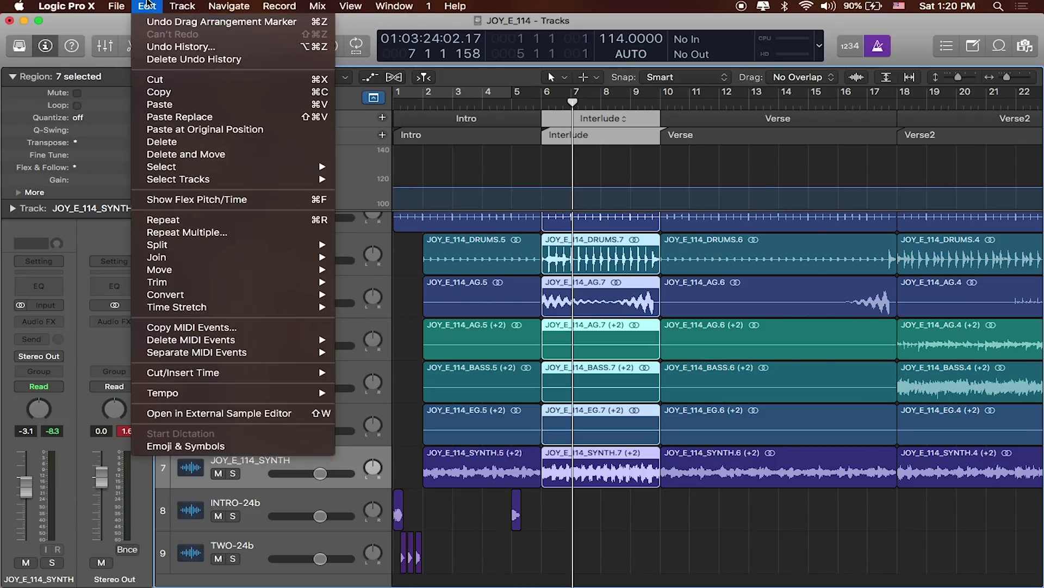
pyautogui.click(161, 26)
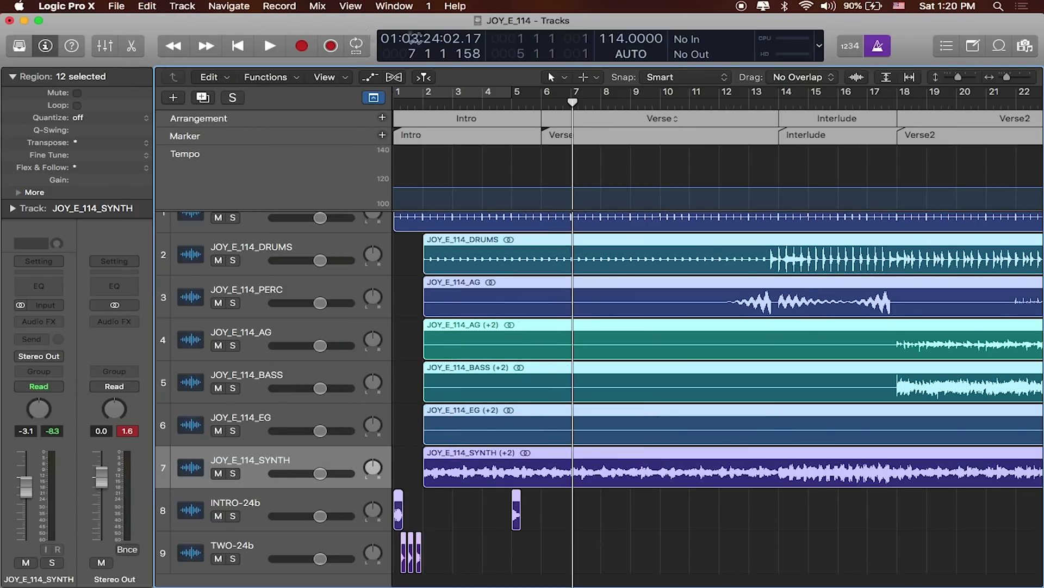
pyautogui.click(853, 151)
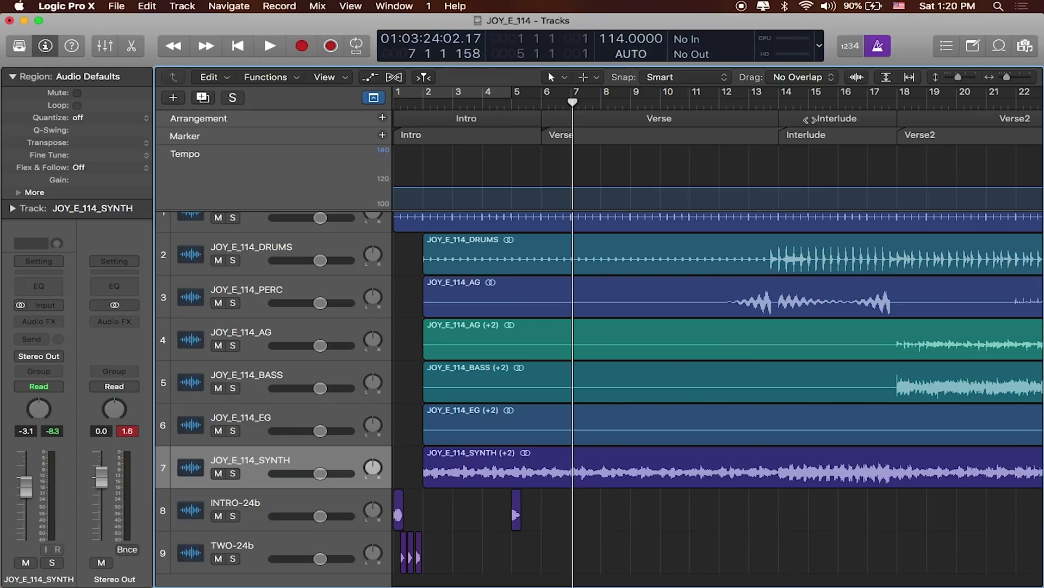
pyautogui.click(820, 120)
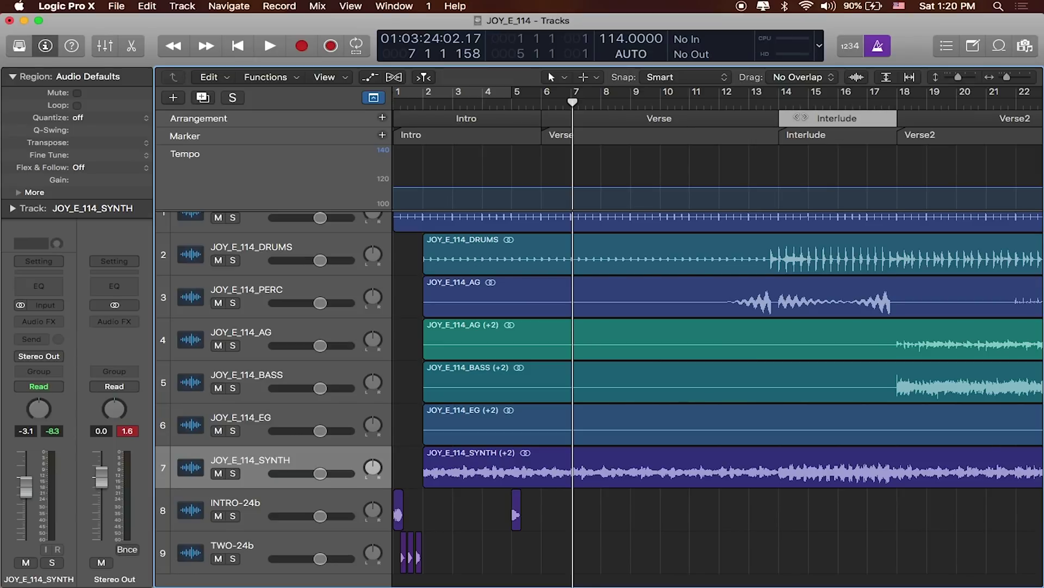
# Duplicate the Interlude arrangement section with its regions directly after the original, starting at bar 18 ahead of Verse2
pyautogui.hscroll(5, 717, 337)
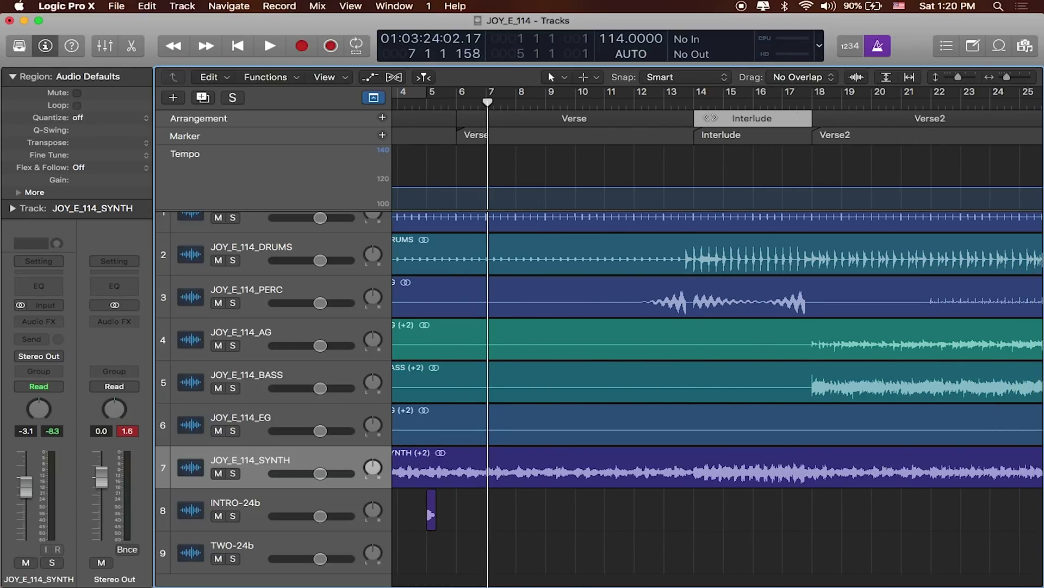
pyautogui.moveTo(710, 118); pyautogui.dragTo(813, 118)
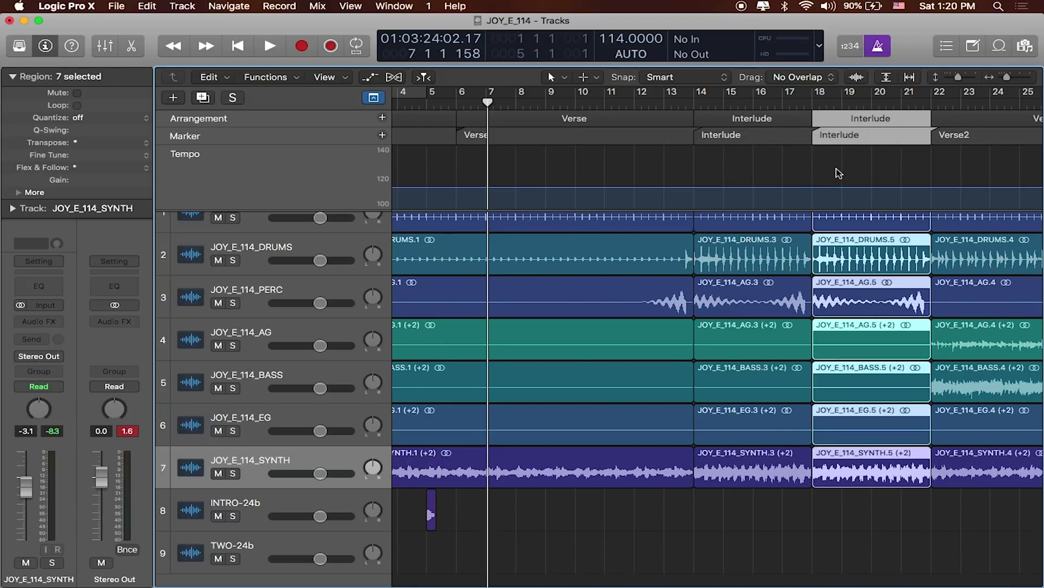
pyautogui.hscroll(2, 837, 172)
pyautogui.hscroll(1, 838, 171)
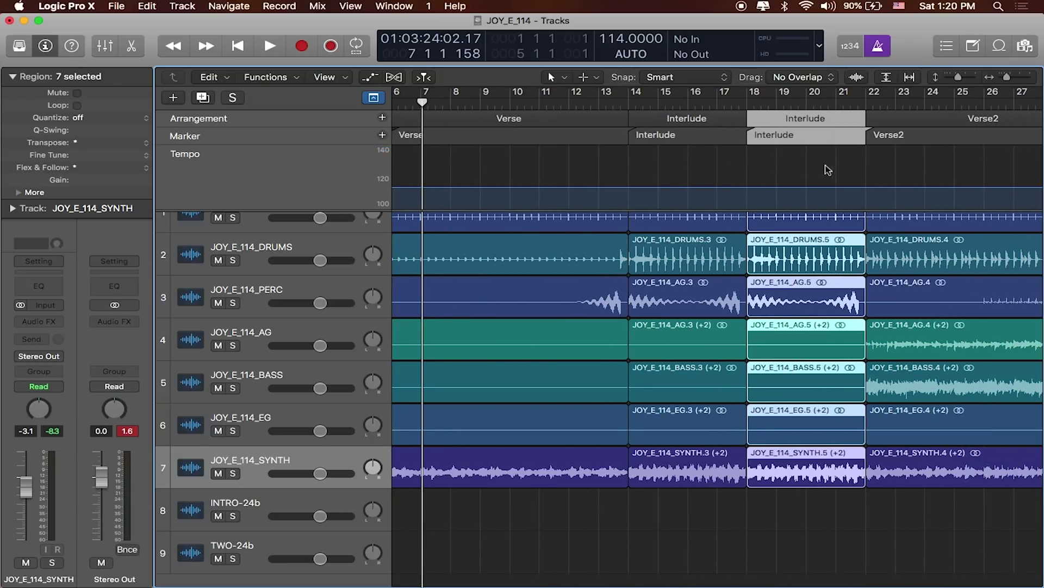
pyautogui.scroll(1, 770, 422)
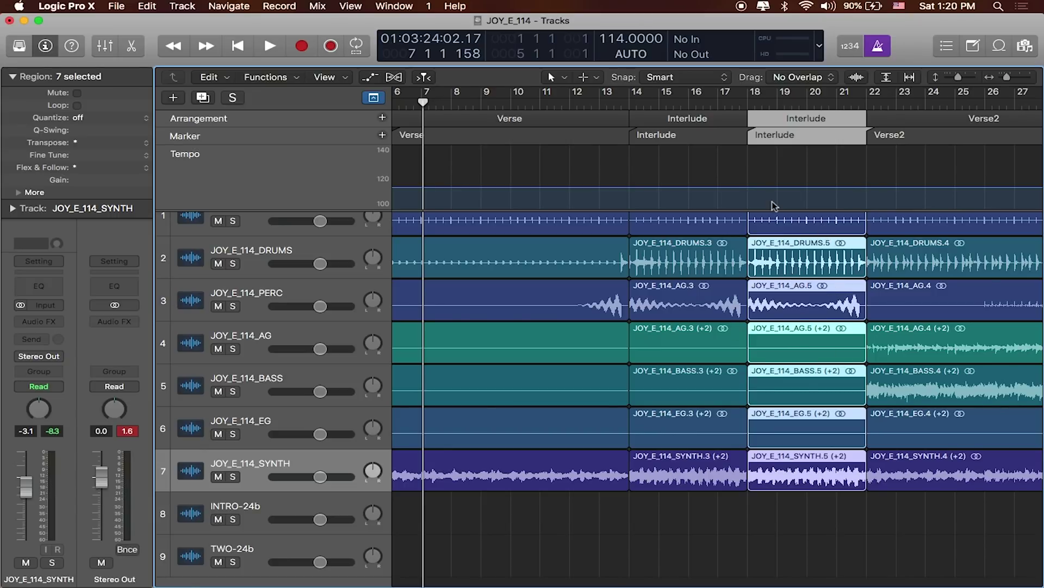
pyautogui.hscroll(6, 797, 234)
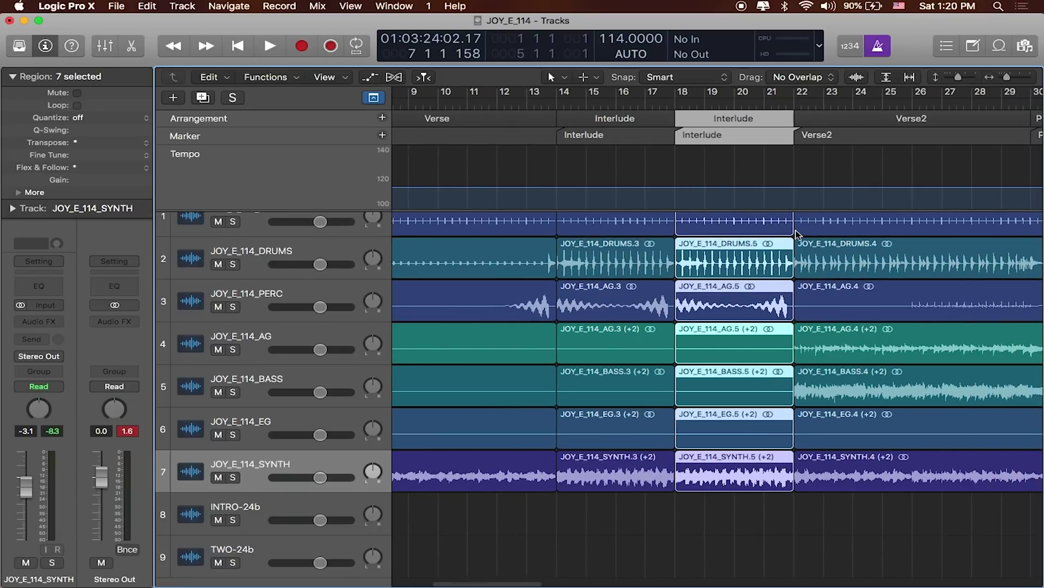
pyautogui.hscroll(-8, 797, 233)
pyautogui.hscroll(8, 801, 231)
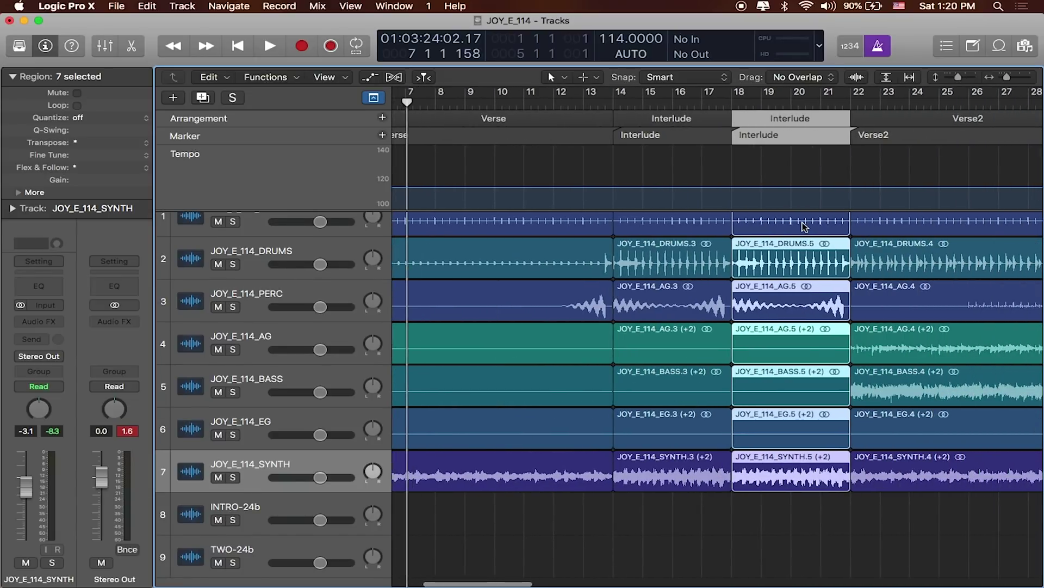
# Replace the Verse arrangement section at bar 6 with the Verse2 section and its regions
pyautogui.hscroll(6, 804, 226)
pyautogui.hscroll(-4, 804, 226)
pyautogui.click(642, 122)
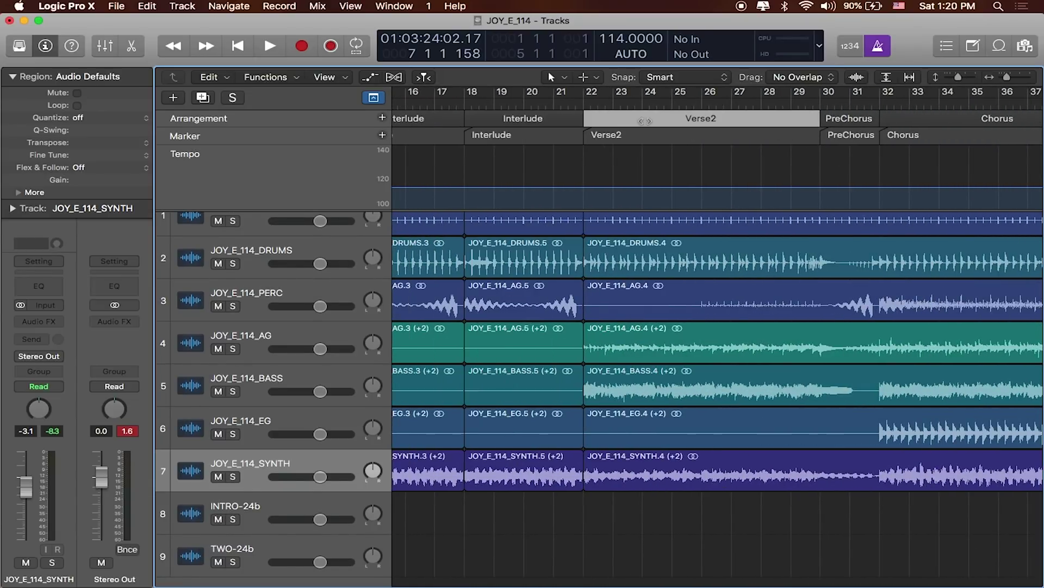
pyautogui.hscroll(-14, 645, 138)
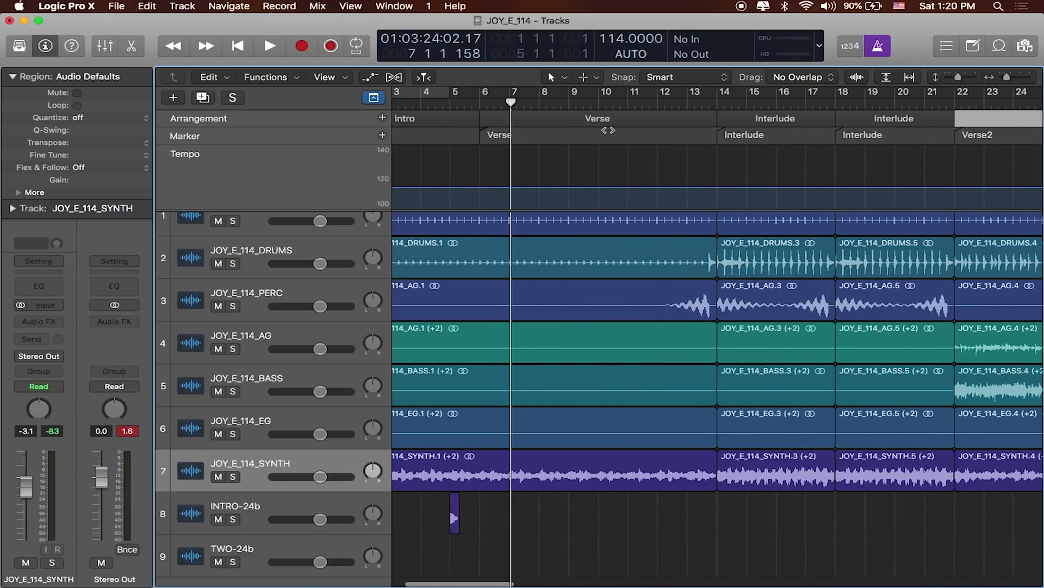
pyautogui.hscroll(4, 506, 122)
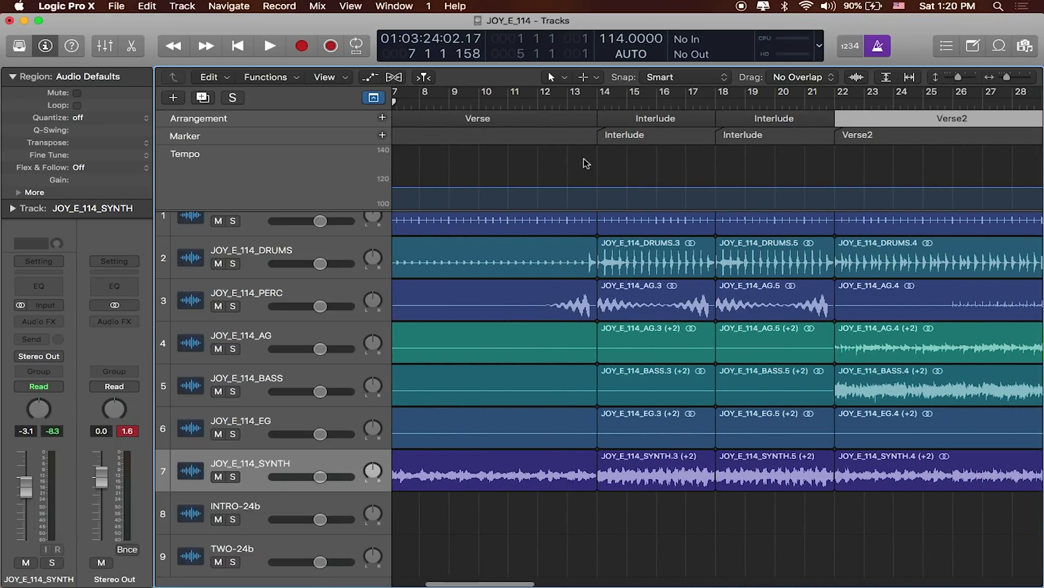
pyautogui.scroll(-6, 710, 188)
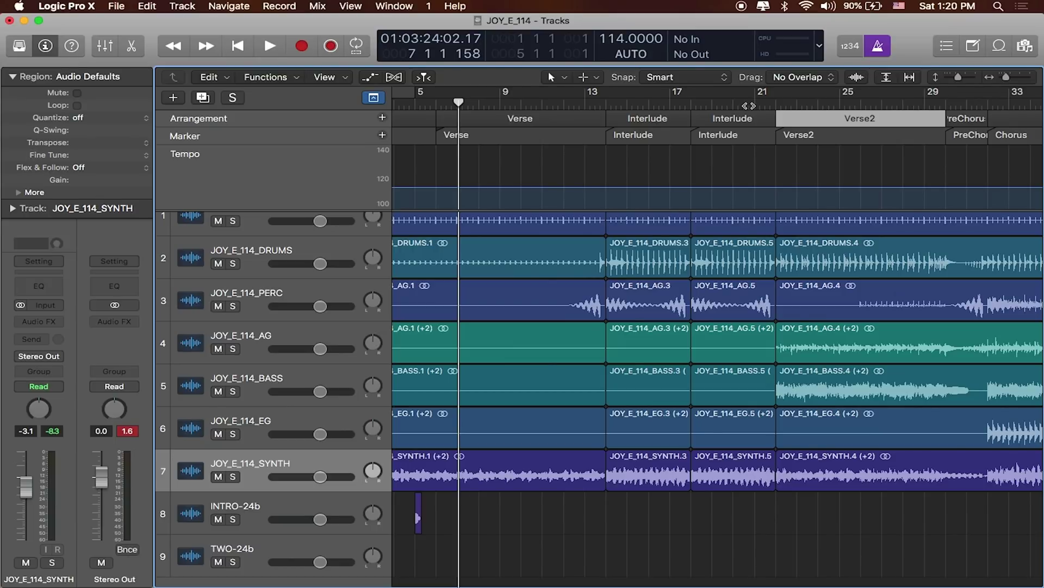
pyautogui.moveTo(778, 119); pyautogui.dragTo(437, 129)
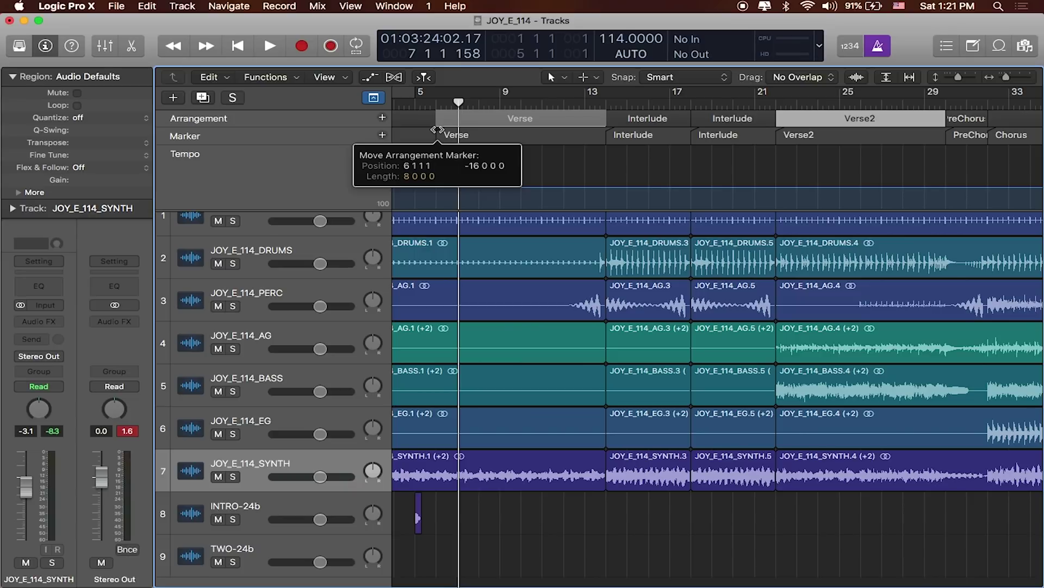
pyautogui.moveTo(437, 129); pyautogui.dragTo(436, 129)
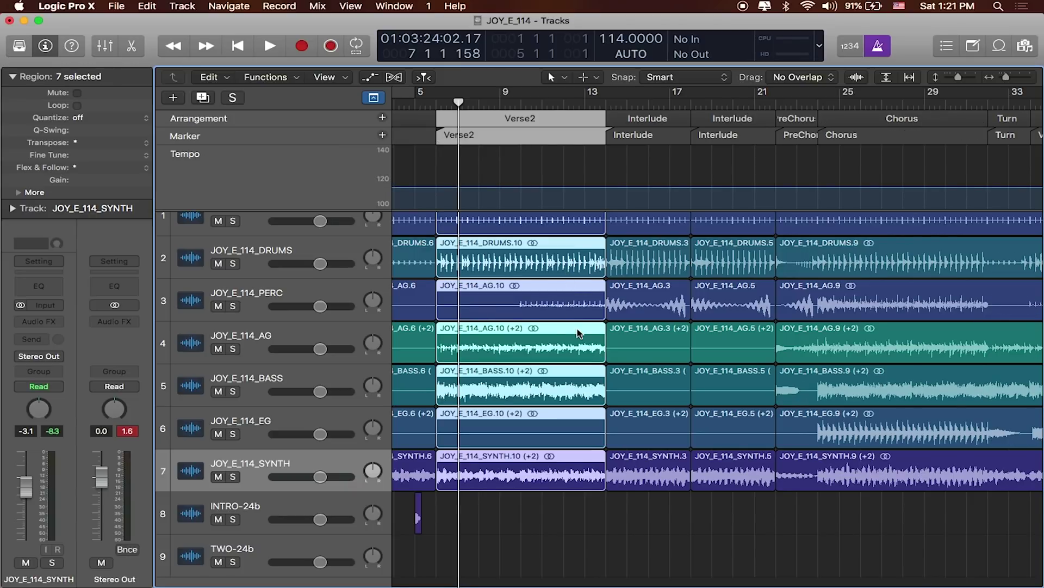
# Play the rearranged song from the beginning through the Intro into Verse2, stopping around bar 10
pyautogui.hscroll(-3, 580, 333)
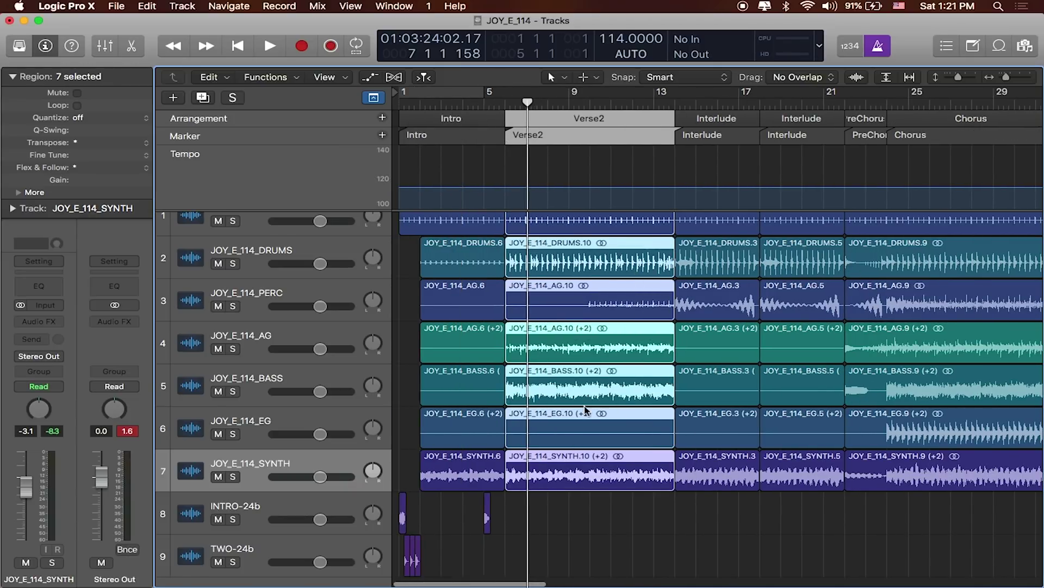
pyautogui.press('Return')
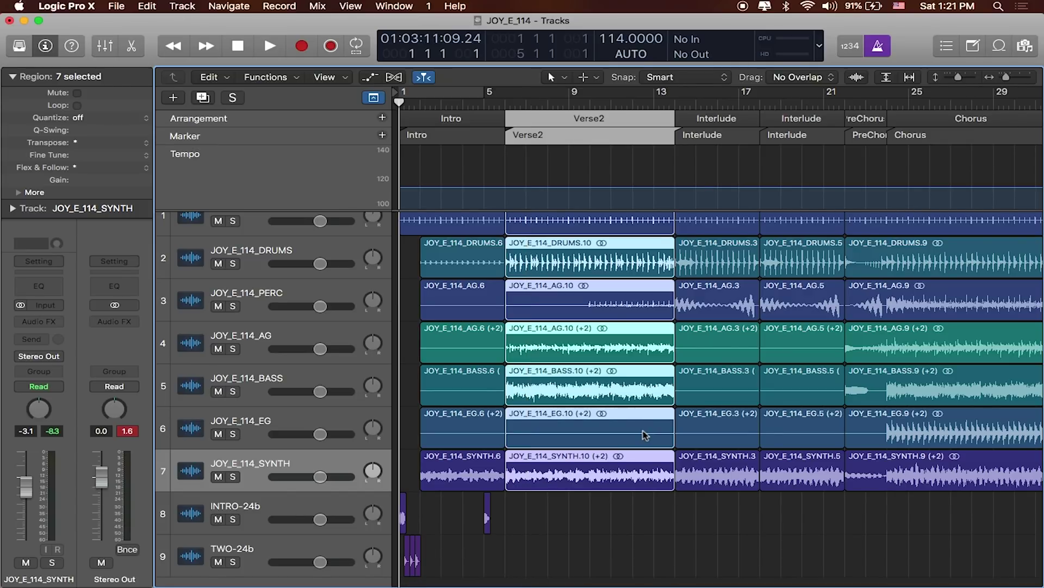
pyautogui.press('space')
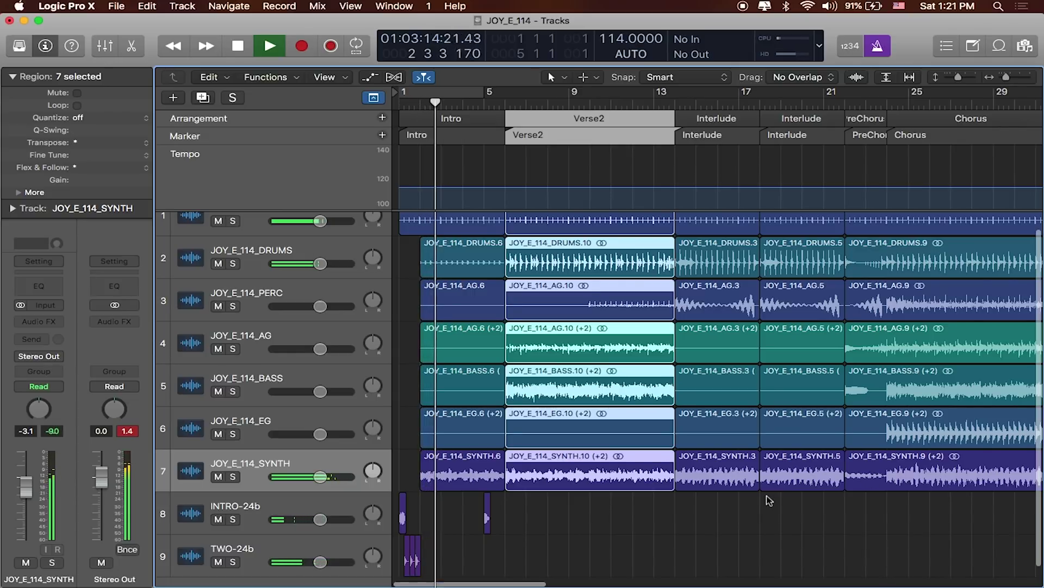
pyautogui.hscroll(1, 770, 500)
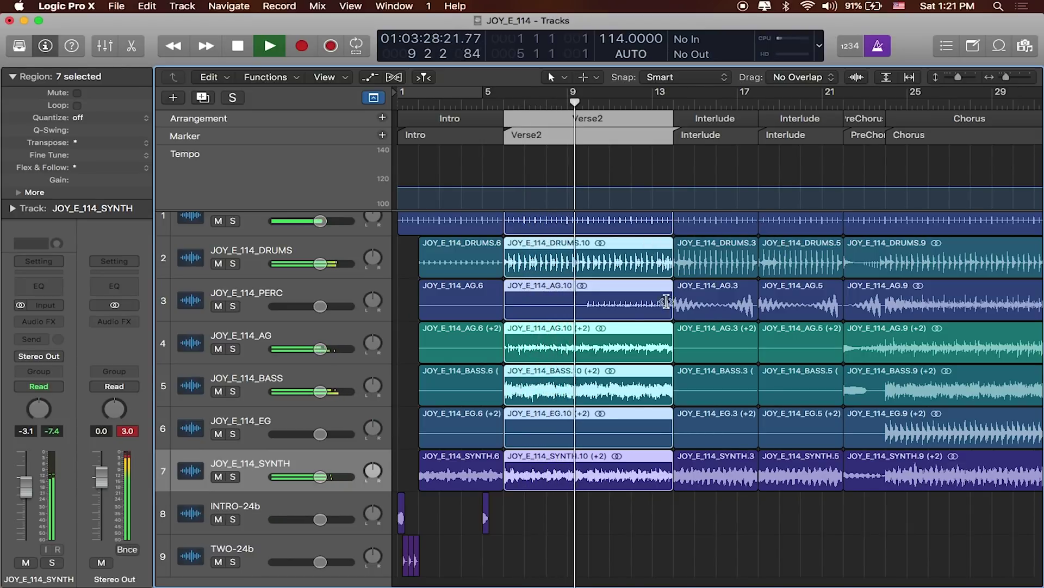
pyautogui.press('space')
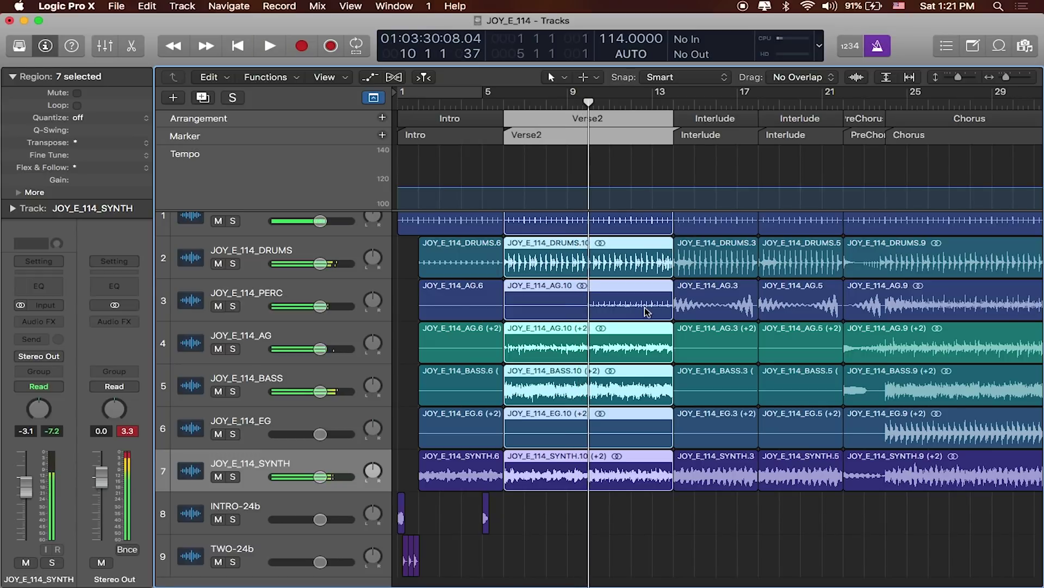
# Delete the drums region in Verse2 and extend the Intro drums region to the start of the first Interlude
pyautogui.click(584, 552)
pyautogui.click(587, 274)
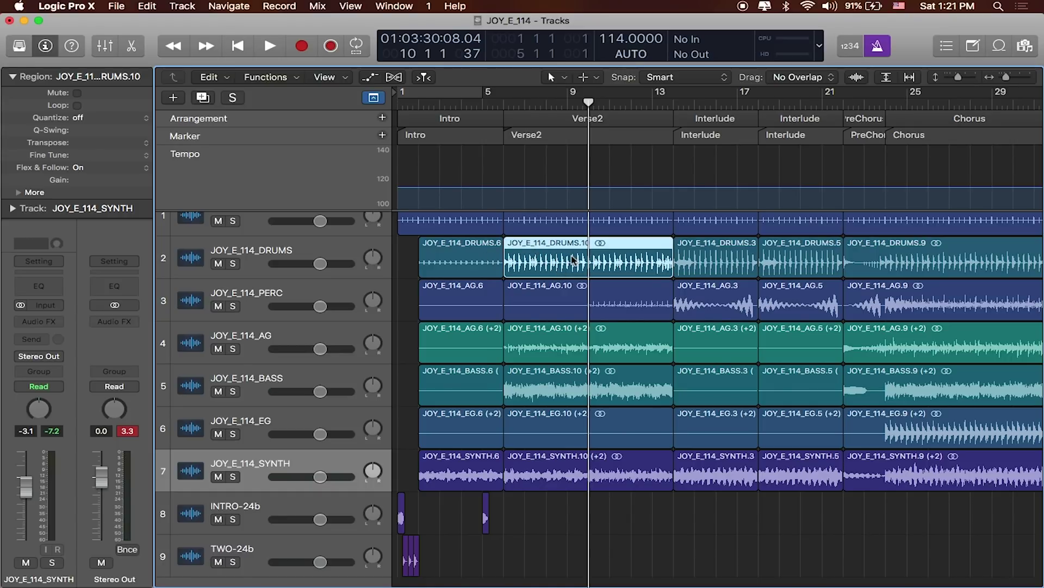
pyautogui.press('Delete')
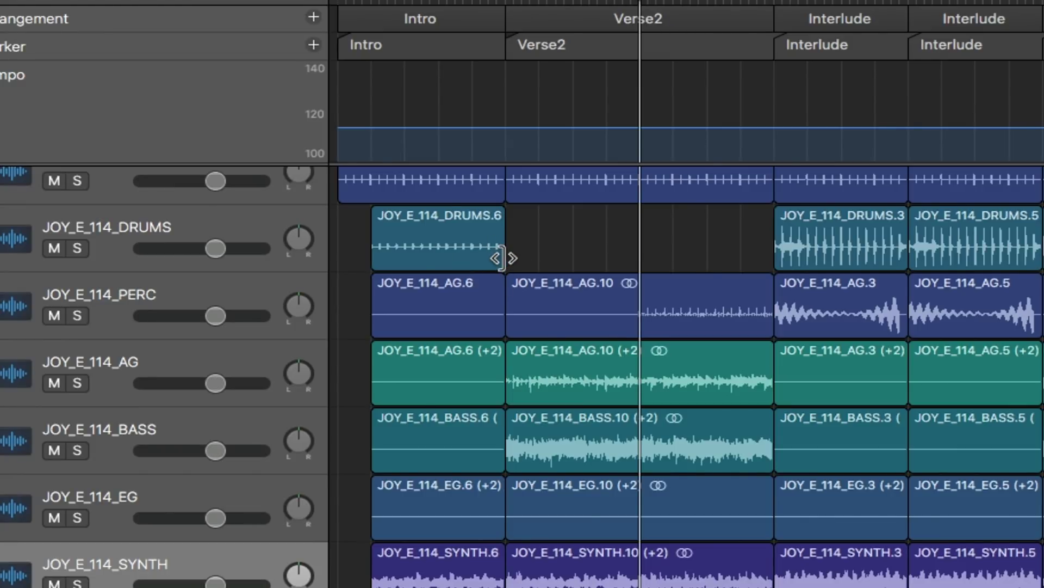
pyautogui.moveTo(503, 261); pyautogui.dragTo(773, 247)
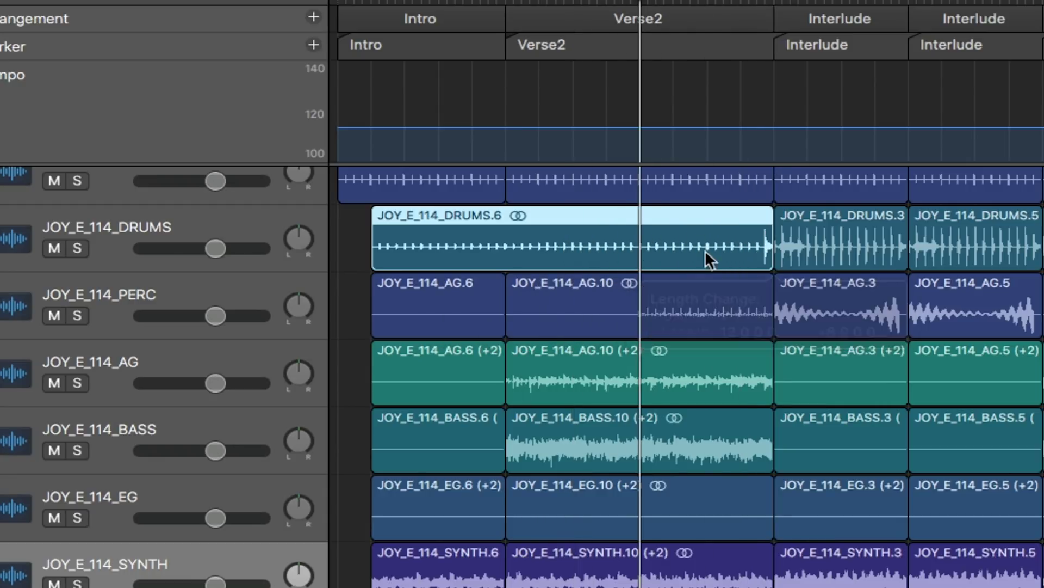